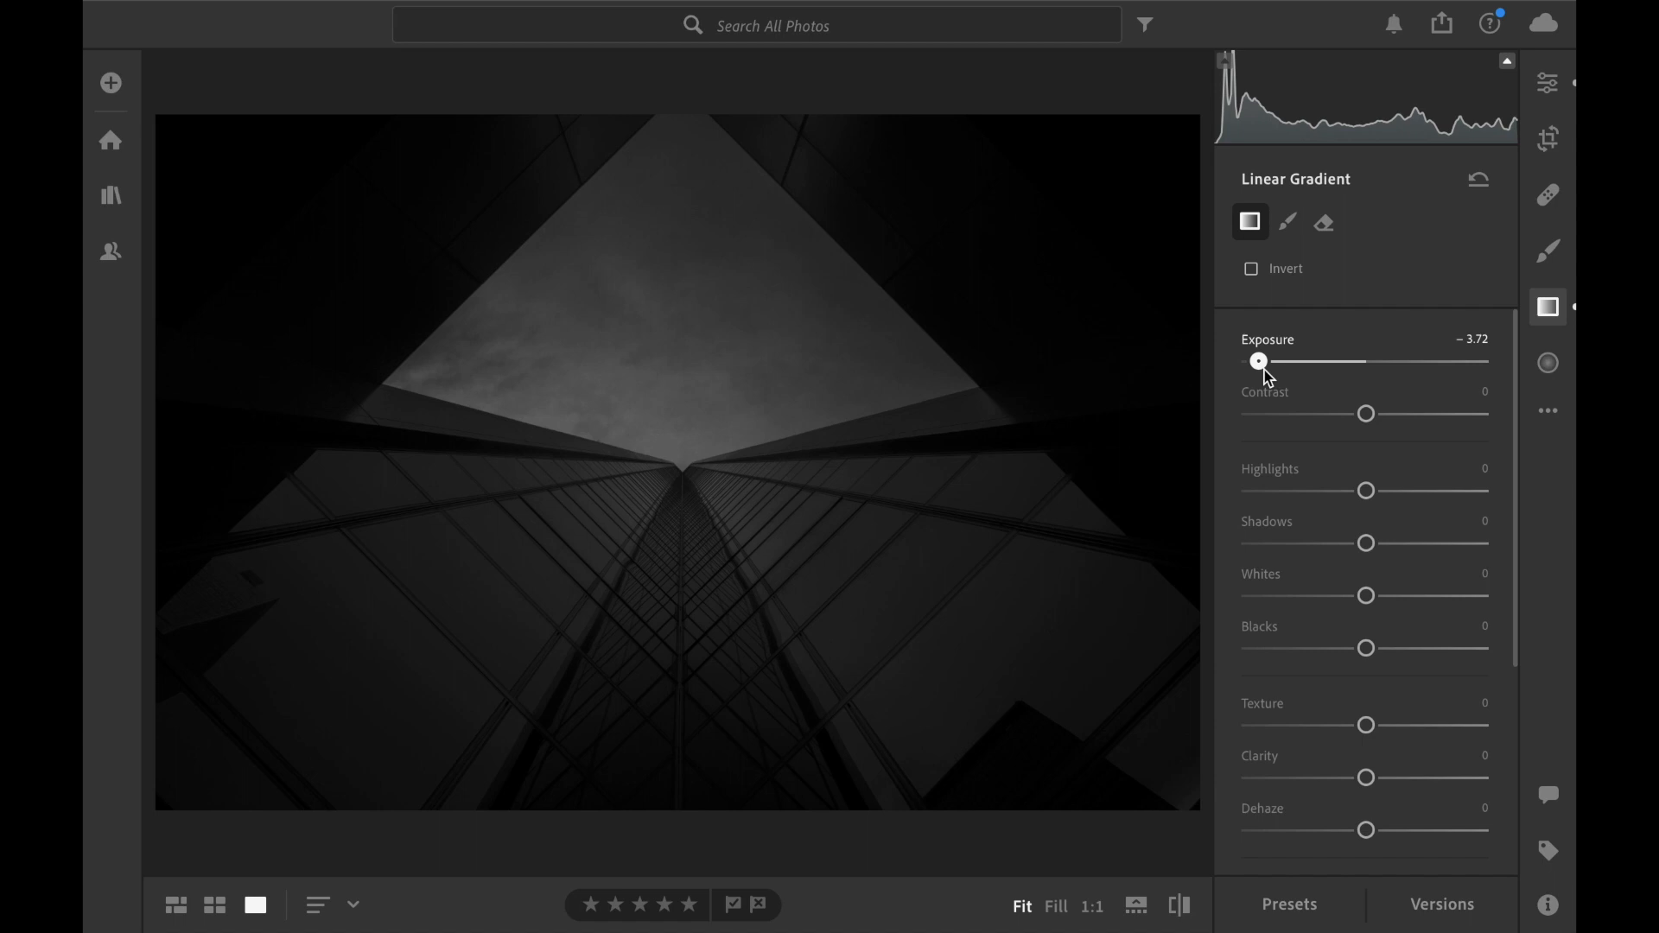
Add a wide radial gradient over the dark upper-right building with Feather 100 and Exposure +2.08.
click(1549, 362)
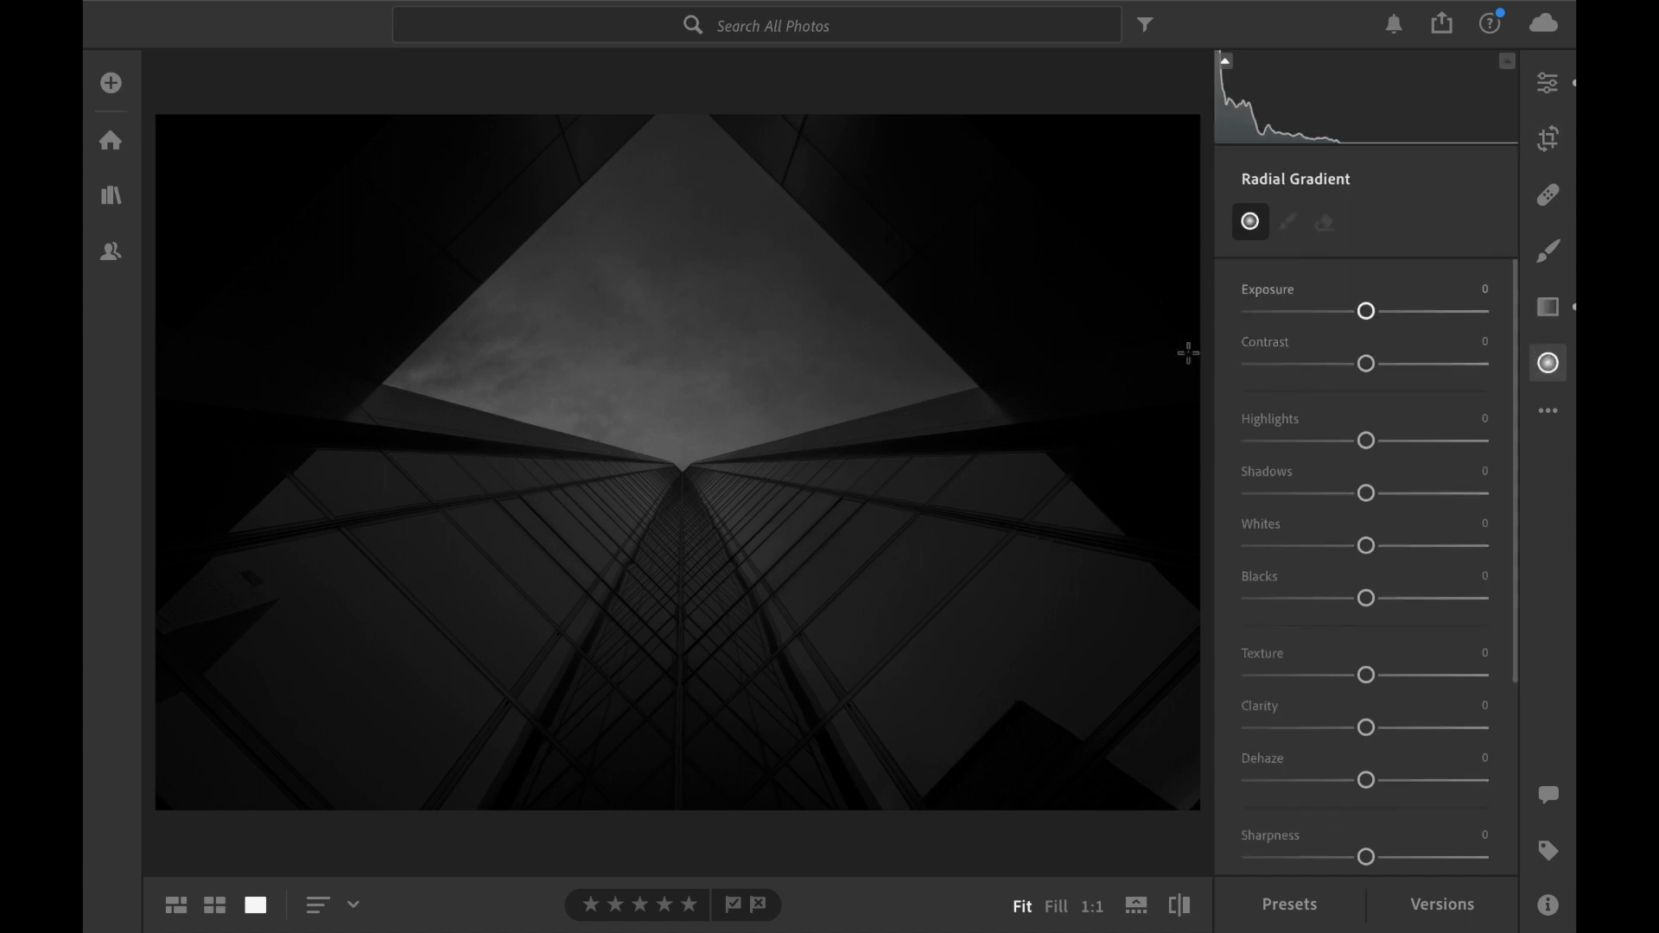
drag(1077, 219, 1232, 205)
drag(1069, 161, 1074, 92)
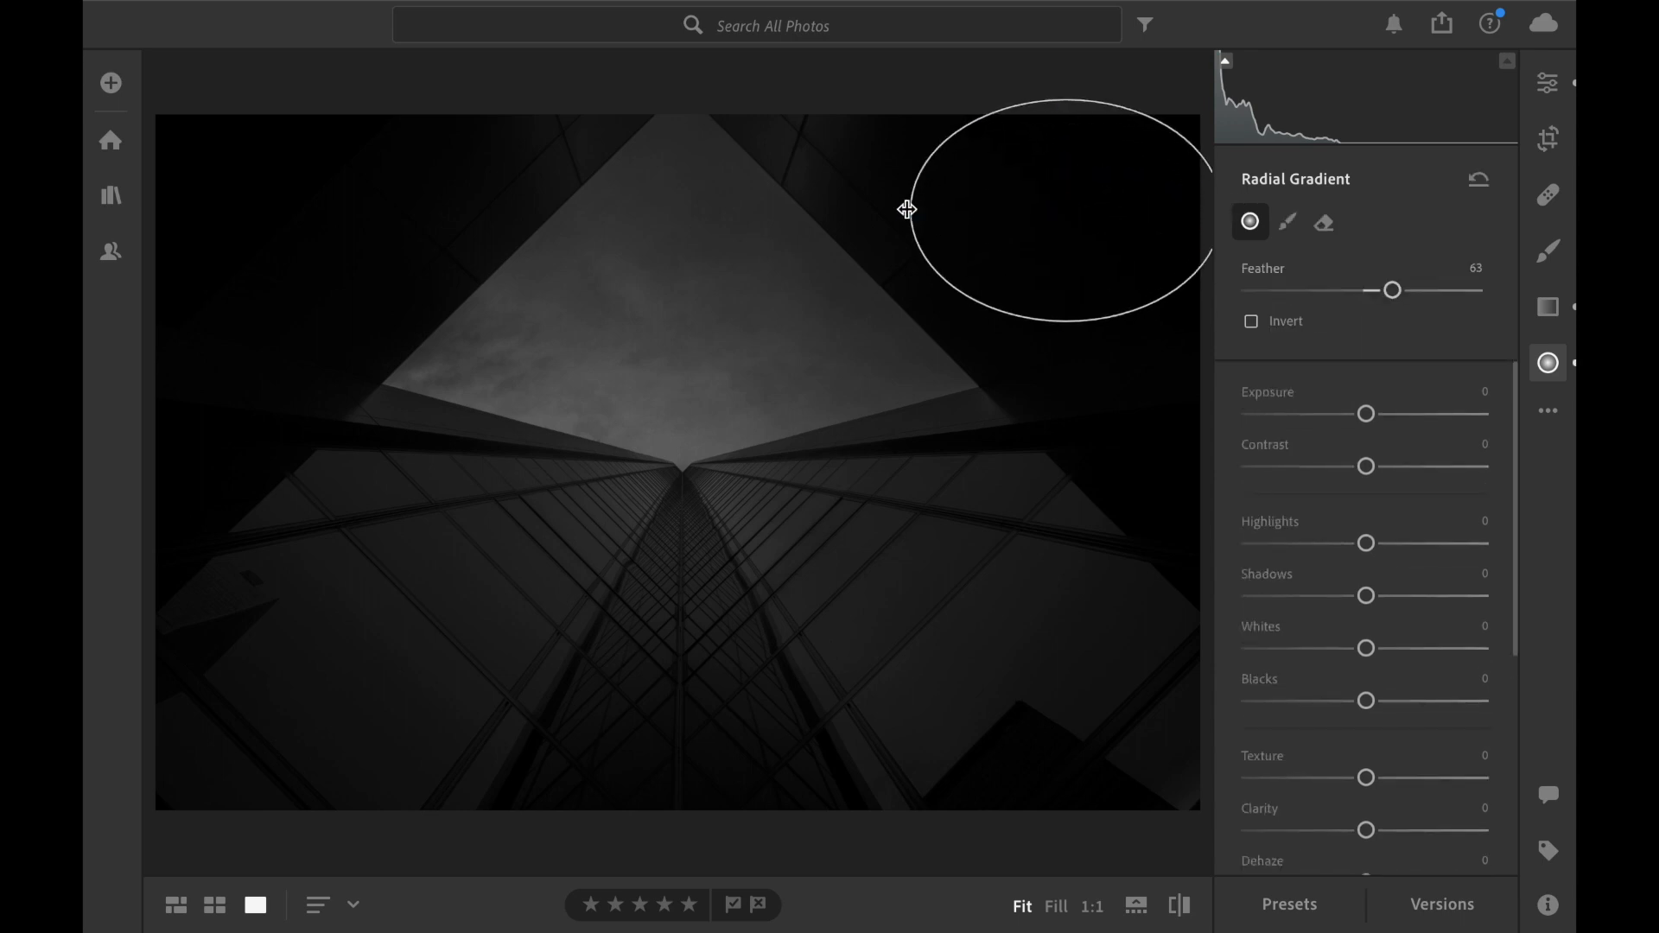
drag(1392, 290, 1534, 296)
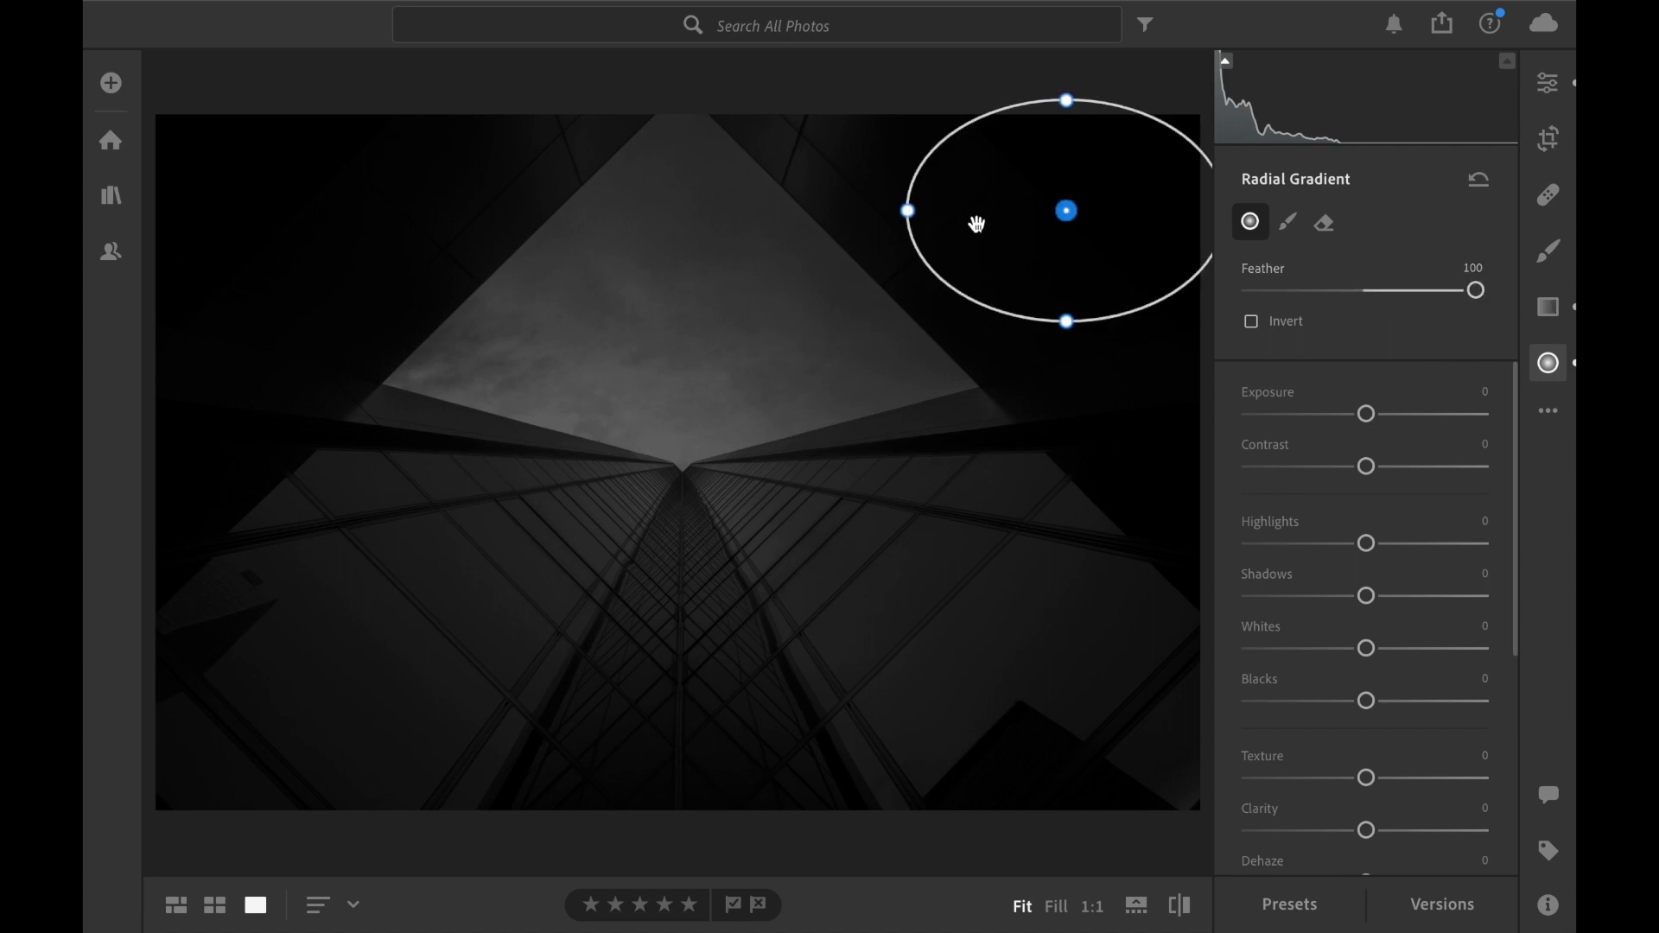
drag(912, 211, 864, 211)
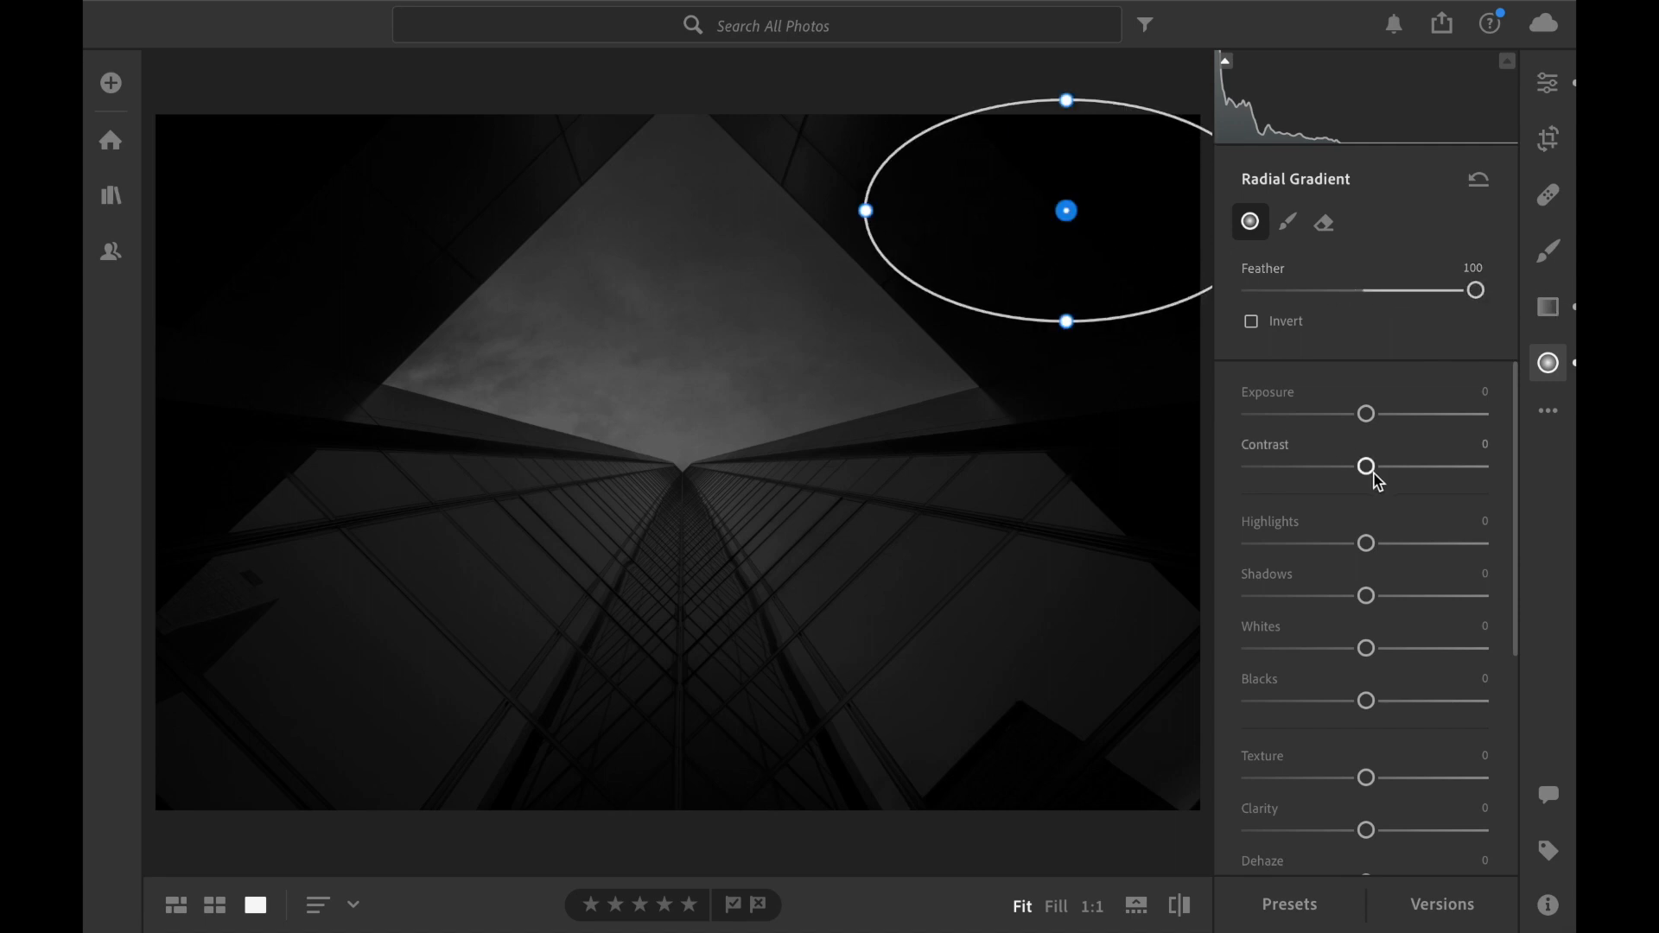
drag(1365, 421, 1426, 437)
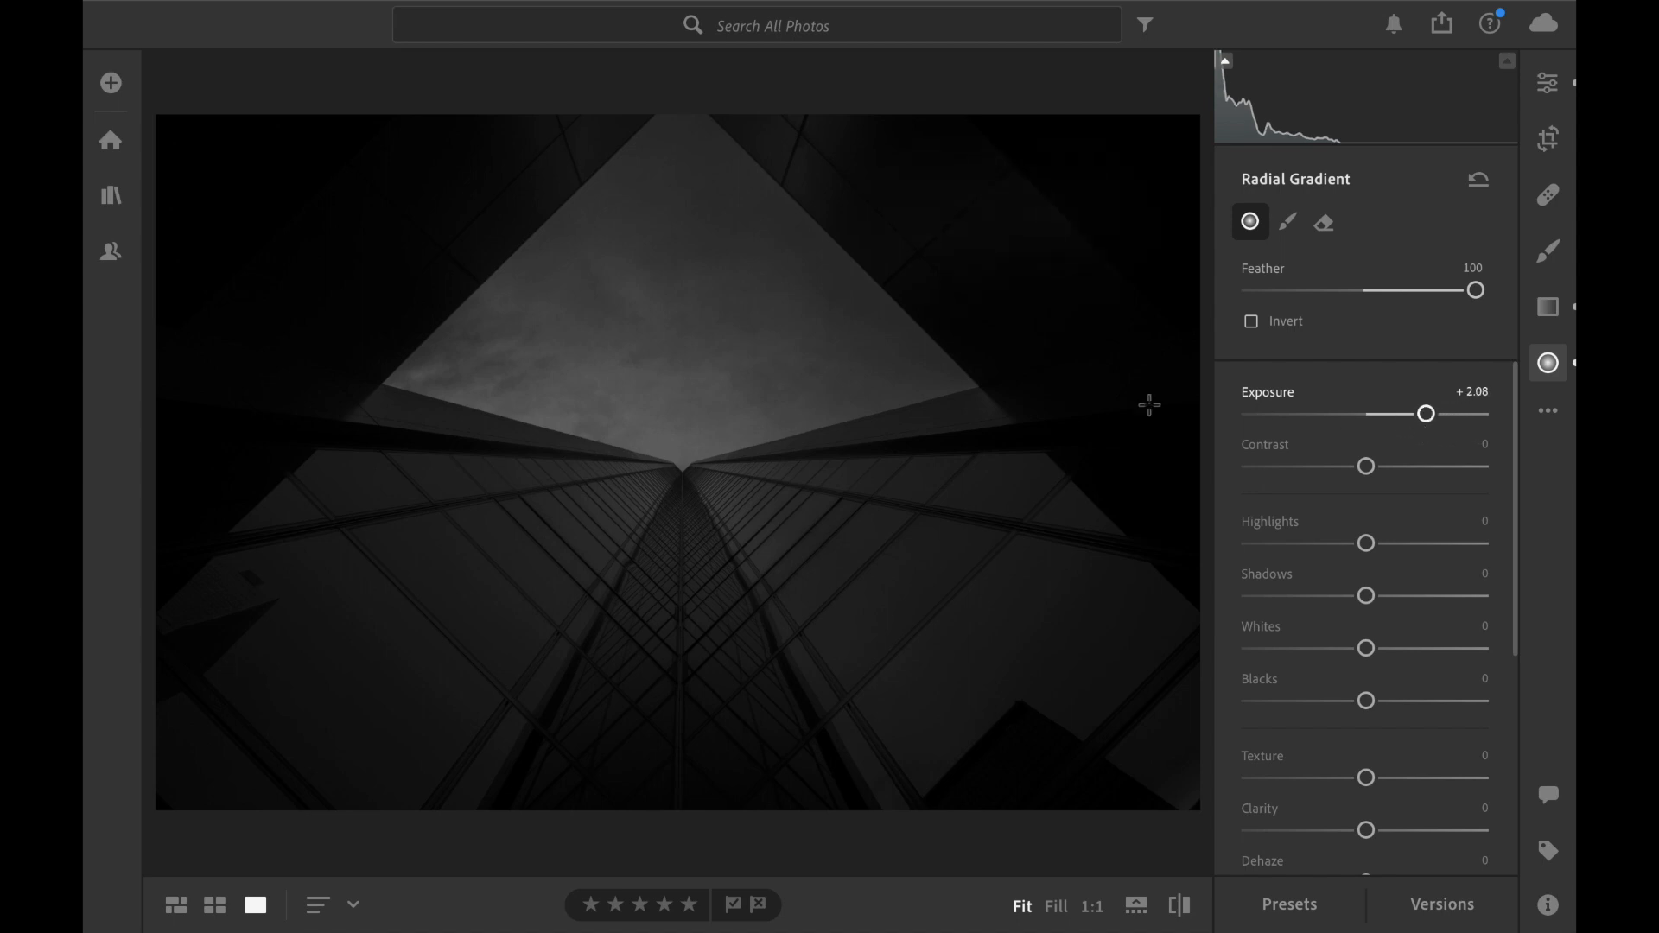
Add two tilted, roughly mirrored radial gradients over the lower facades on either side of the vanishing point.
drag(844, 507, 999, 590)
drag(824, 559, 843, 526)
mouse_move(556, 510)
mouse_down()
mouse_move(717, 481)
mouse_move(704, 443)
mouse_up()
drag(570, 499, 541, 505)
drag(539, 563, 542, 571)
drag(623, 450, 621, 431)
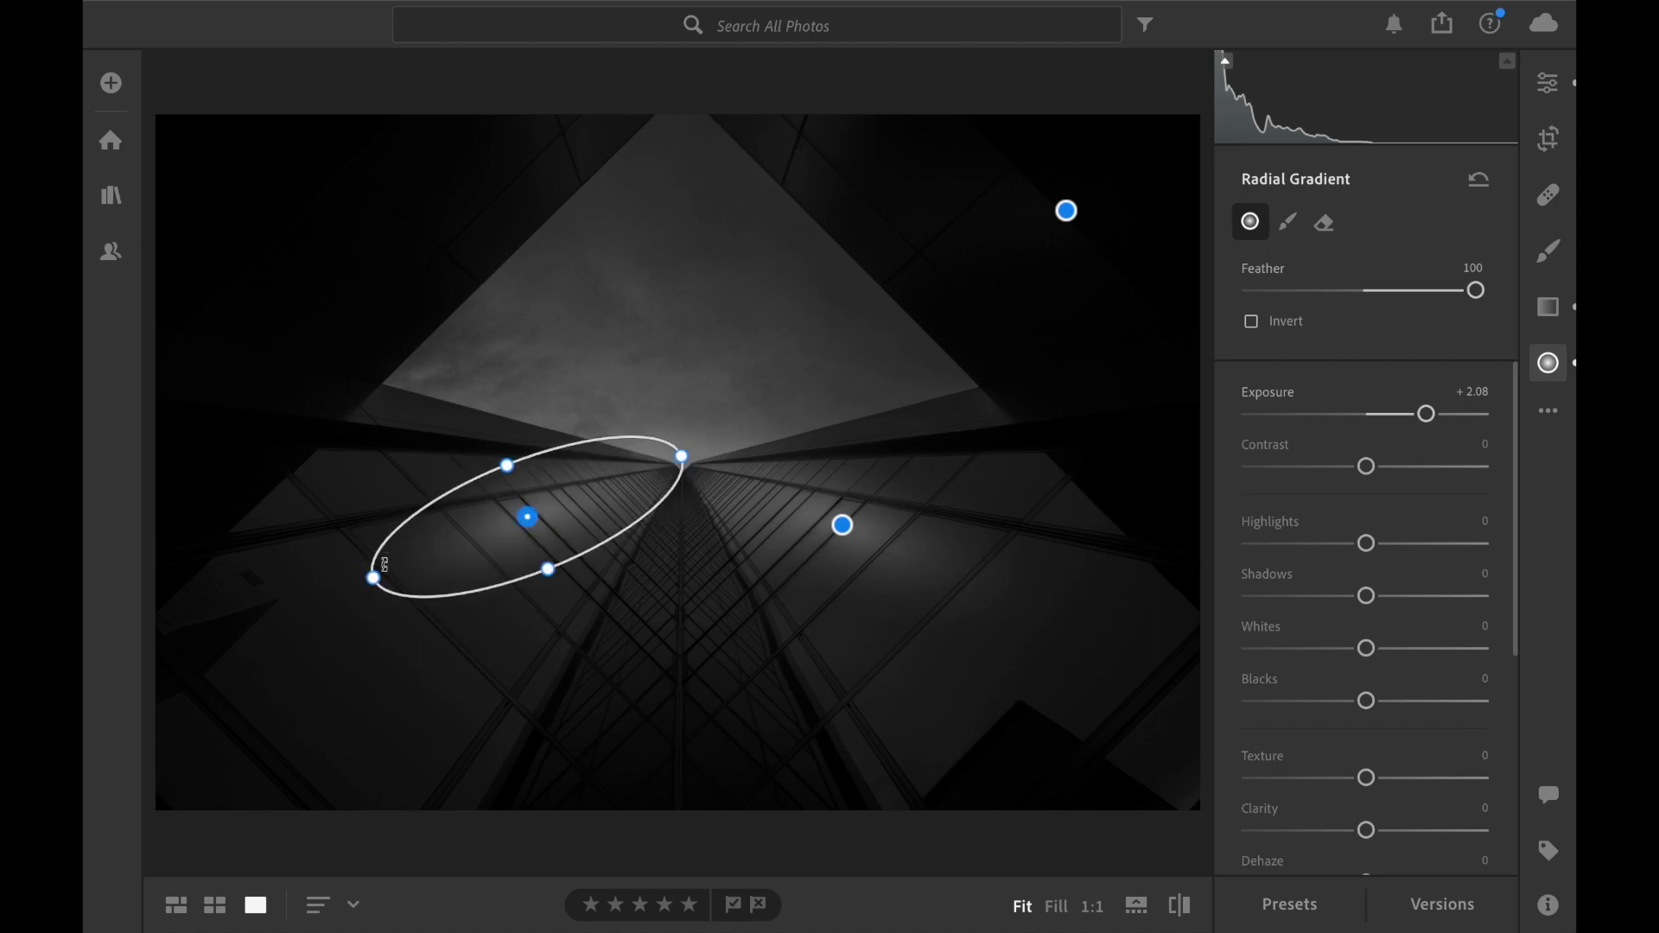
mouse_move(843, 525)
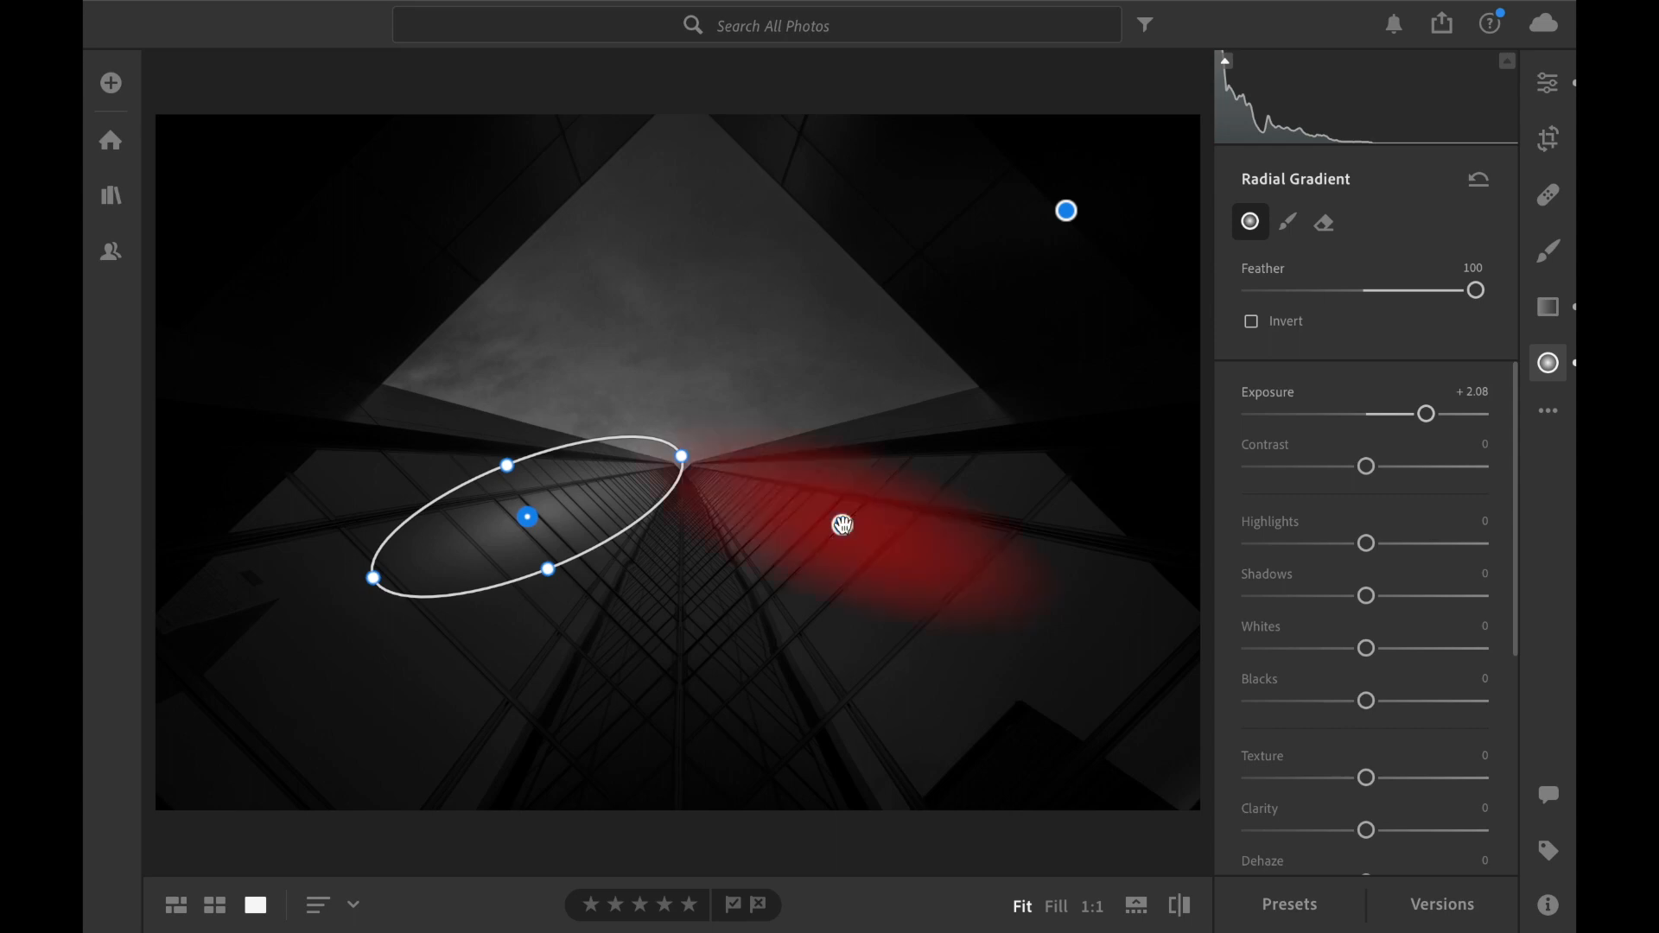
drag(526, 517, 548, 591)
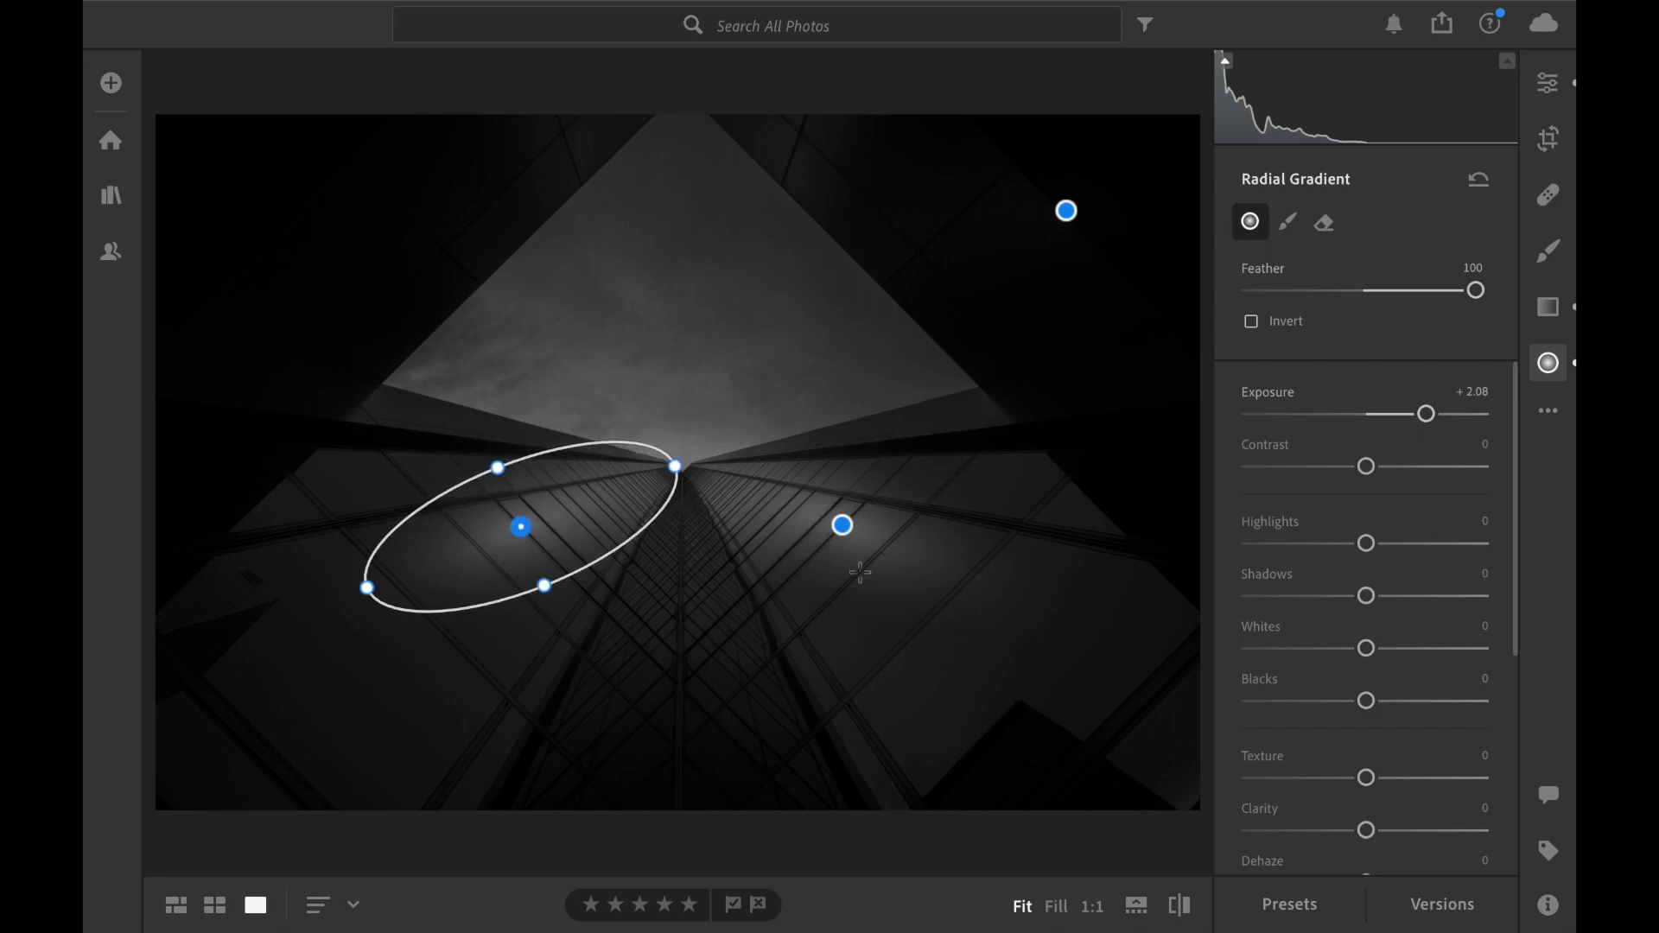
click(845, 528)
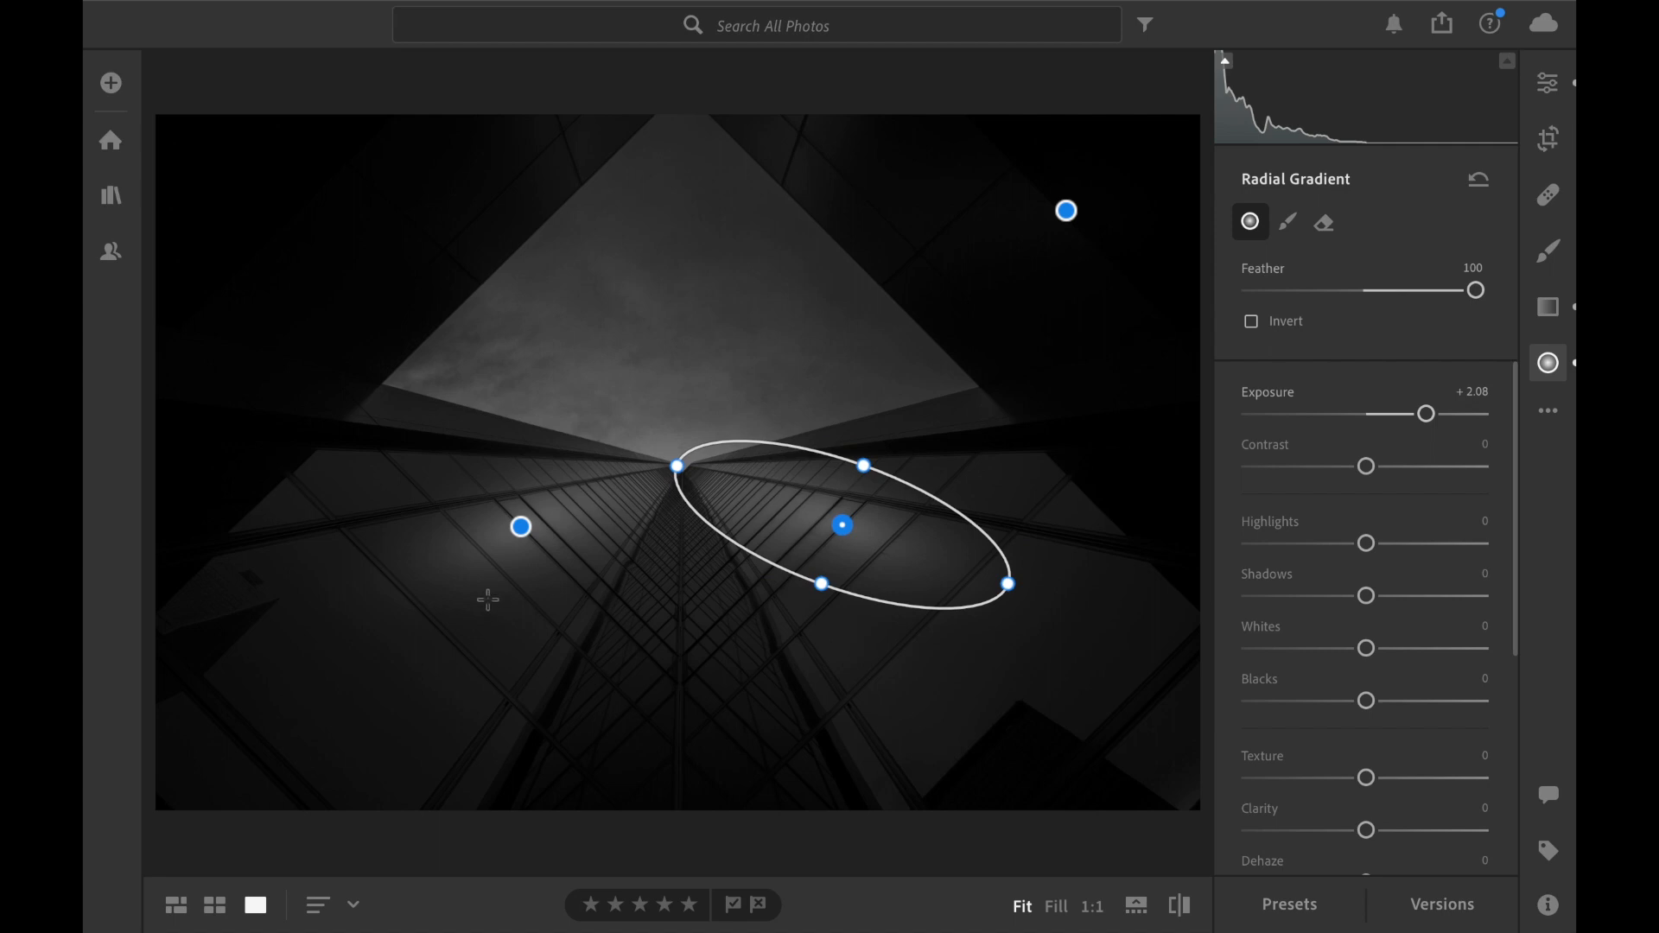
Add a large radial gradient over the upper-left building with Exposure +4.00, Highlights +51 and Shadows +88.
drag(308, 230, 475, 234)
drag(1427, 414, 1508, 433)
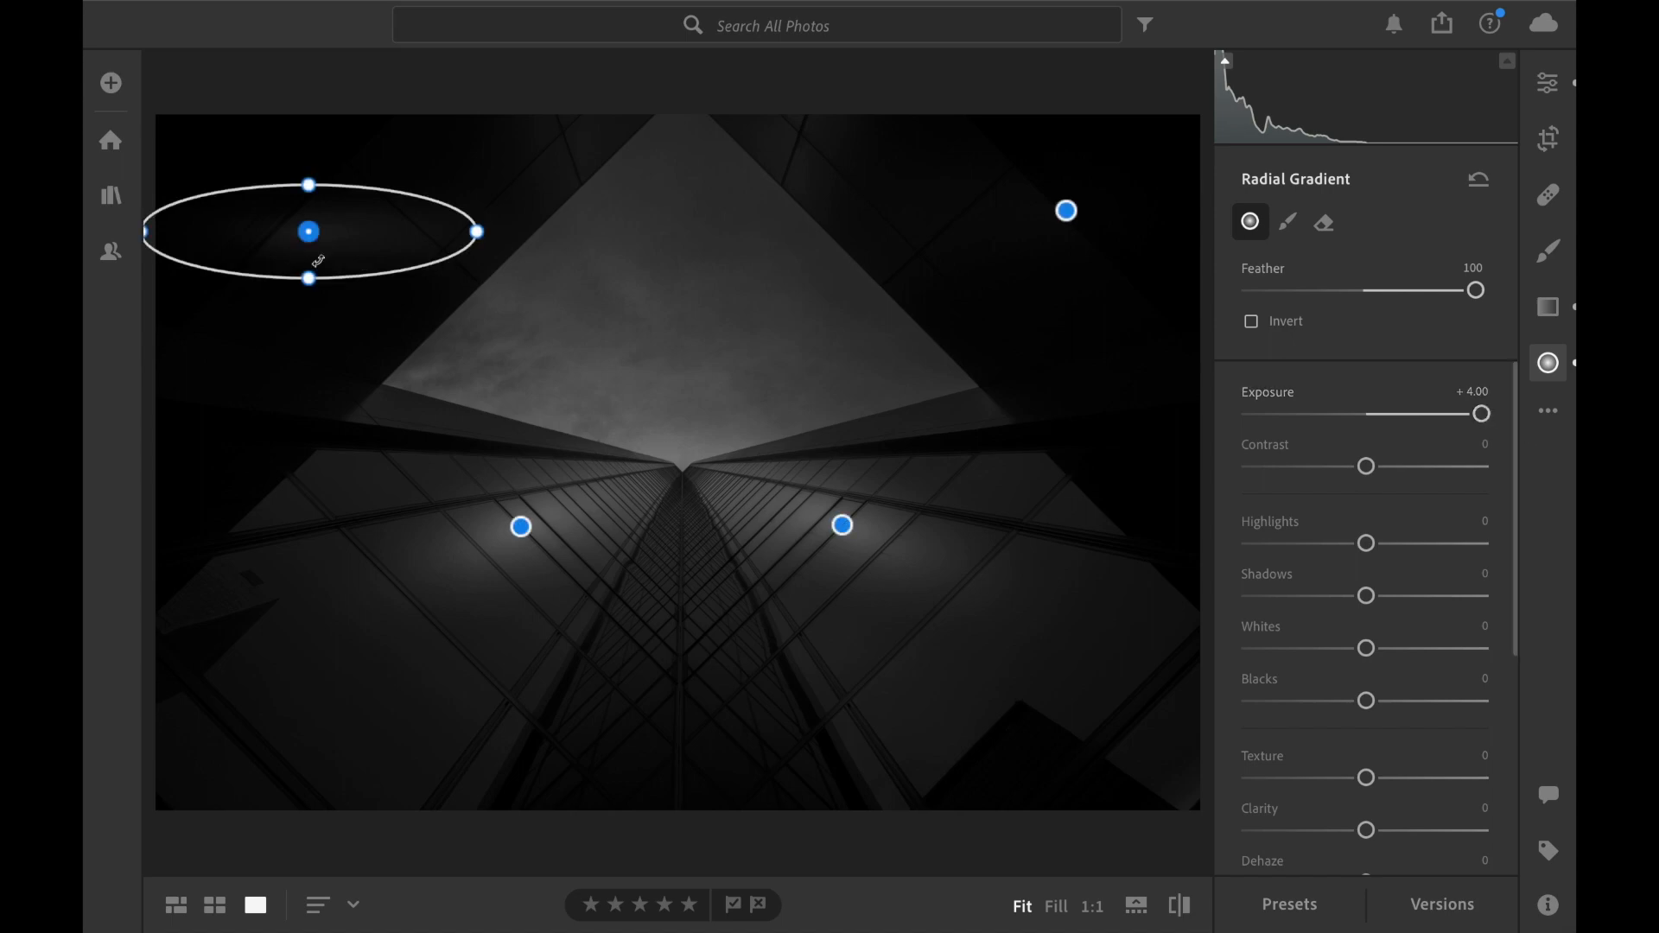
drag(313, 280, 311, 328)
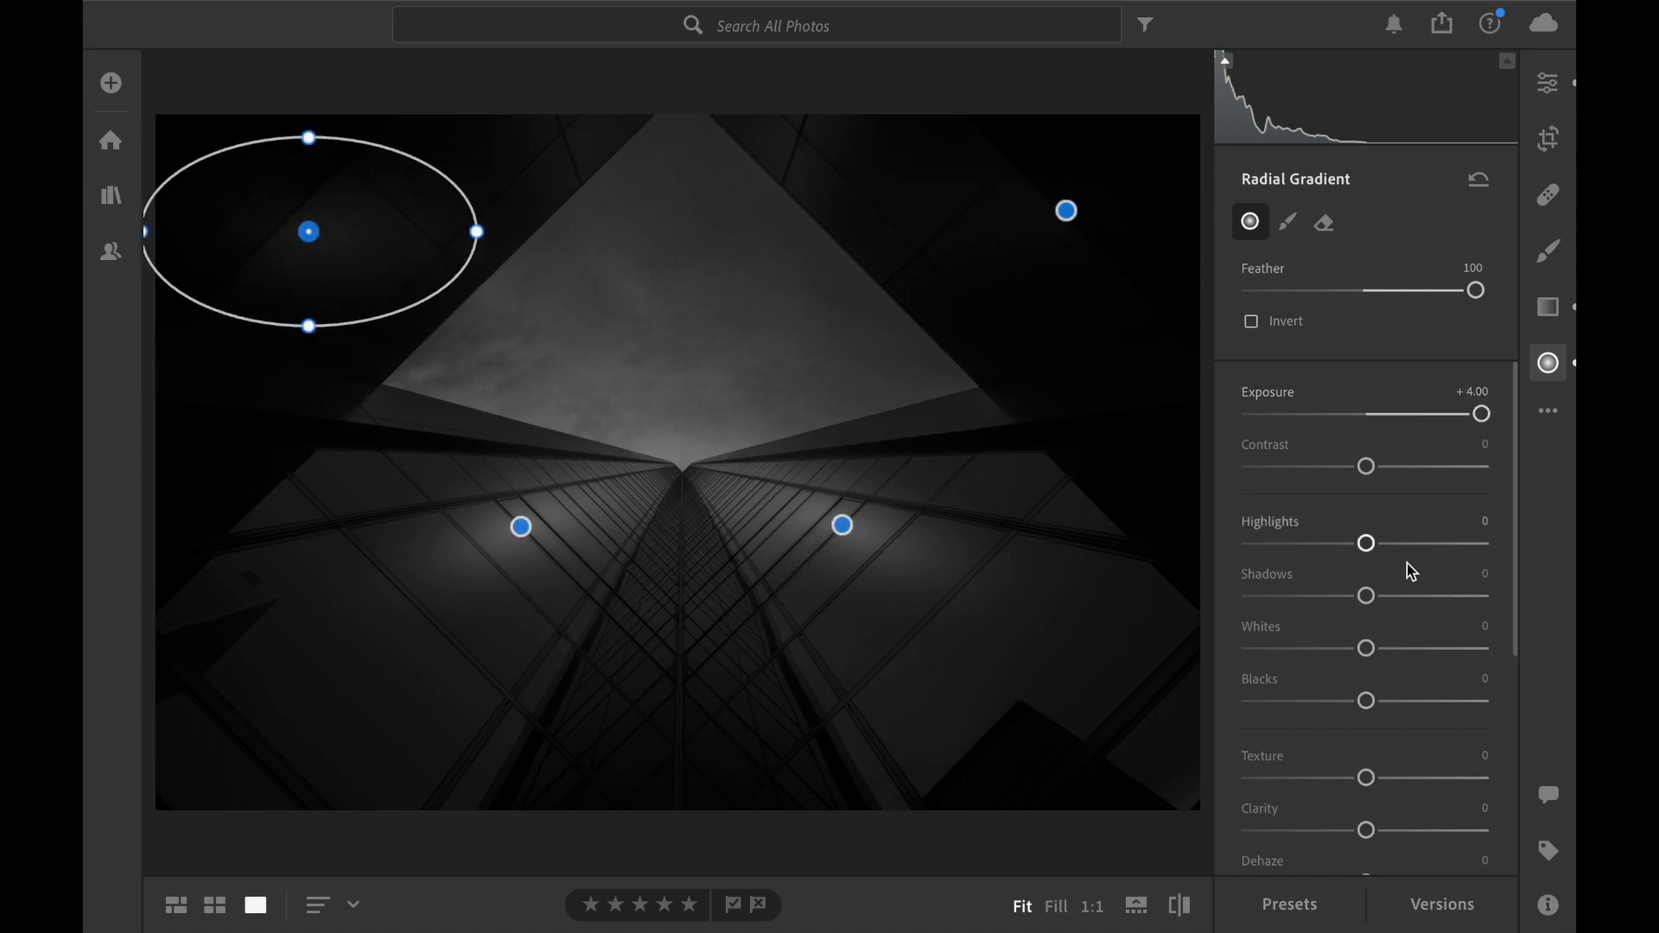
drag(1366, 596, 1462, 611)
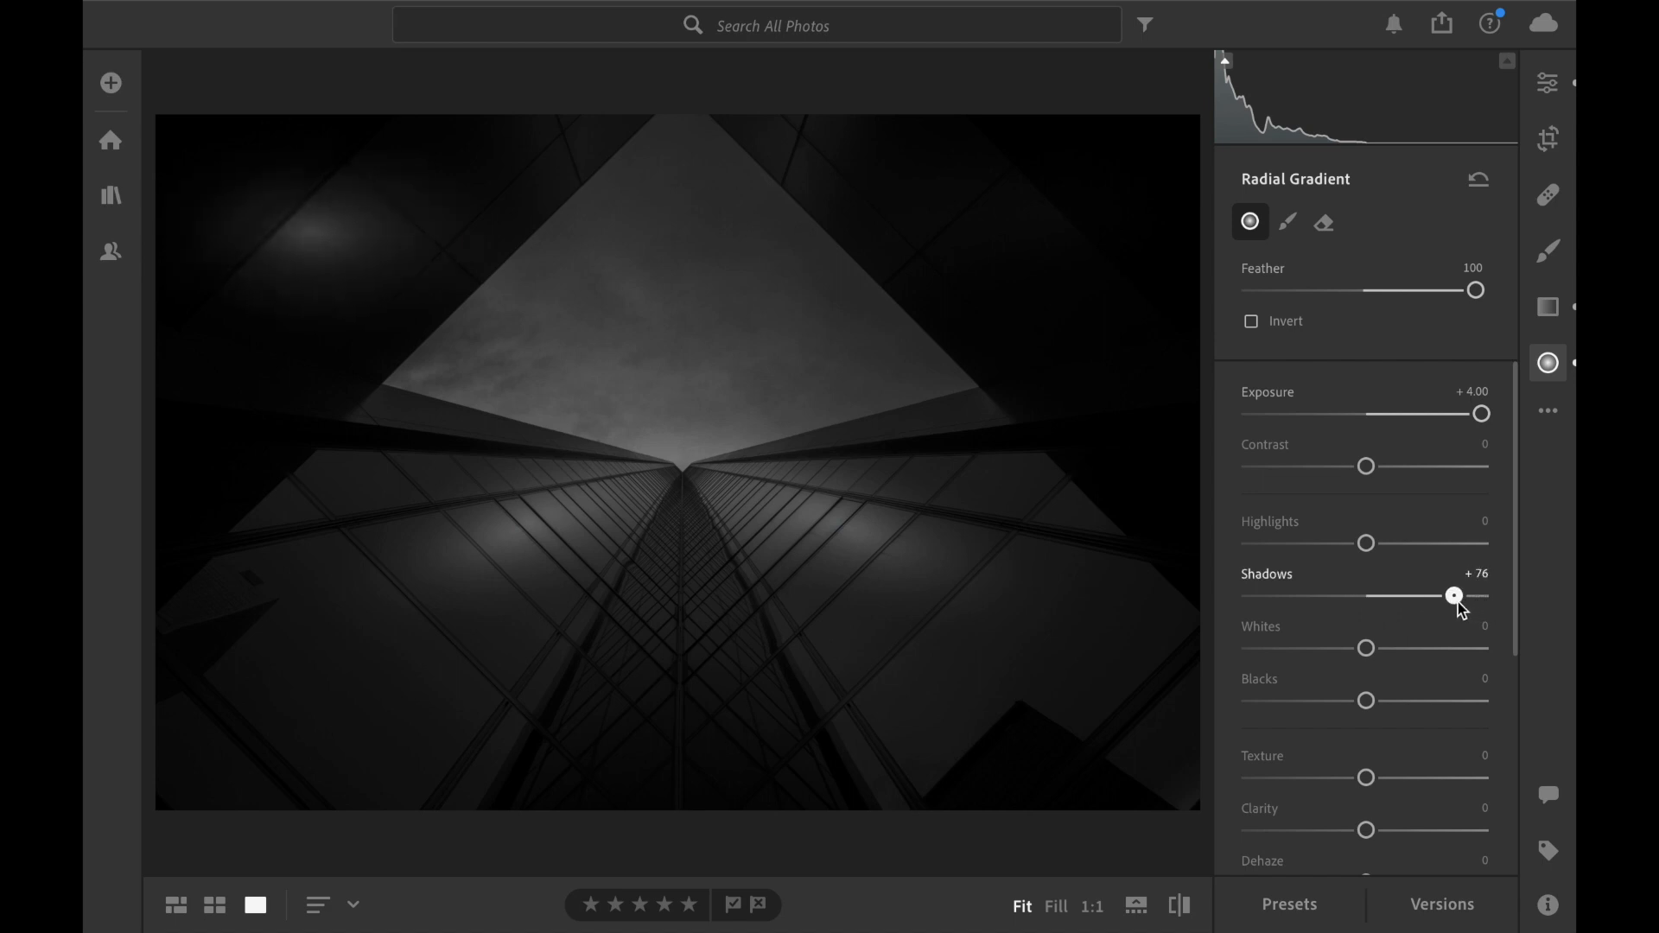
drag(1366, 544, 1423, 550)
drag(310, 138, 379, 16)
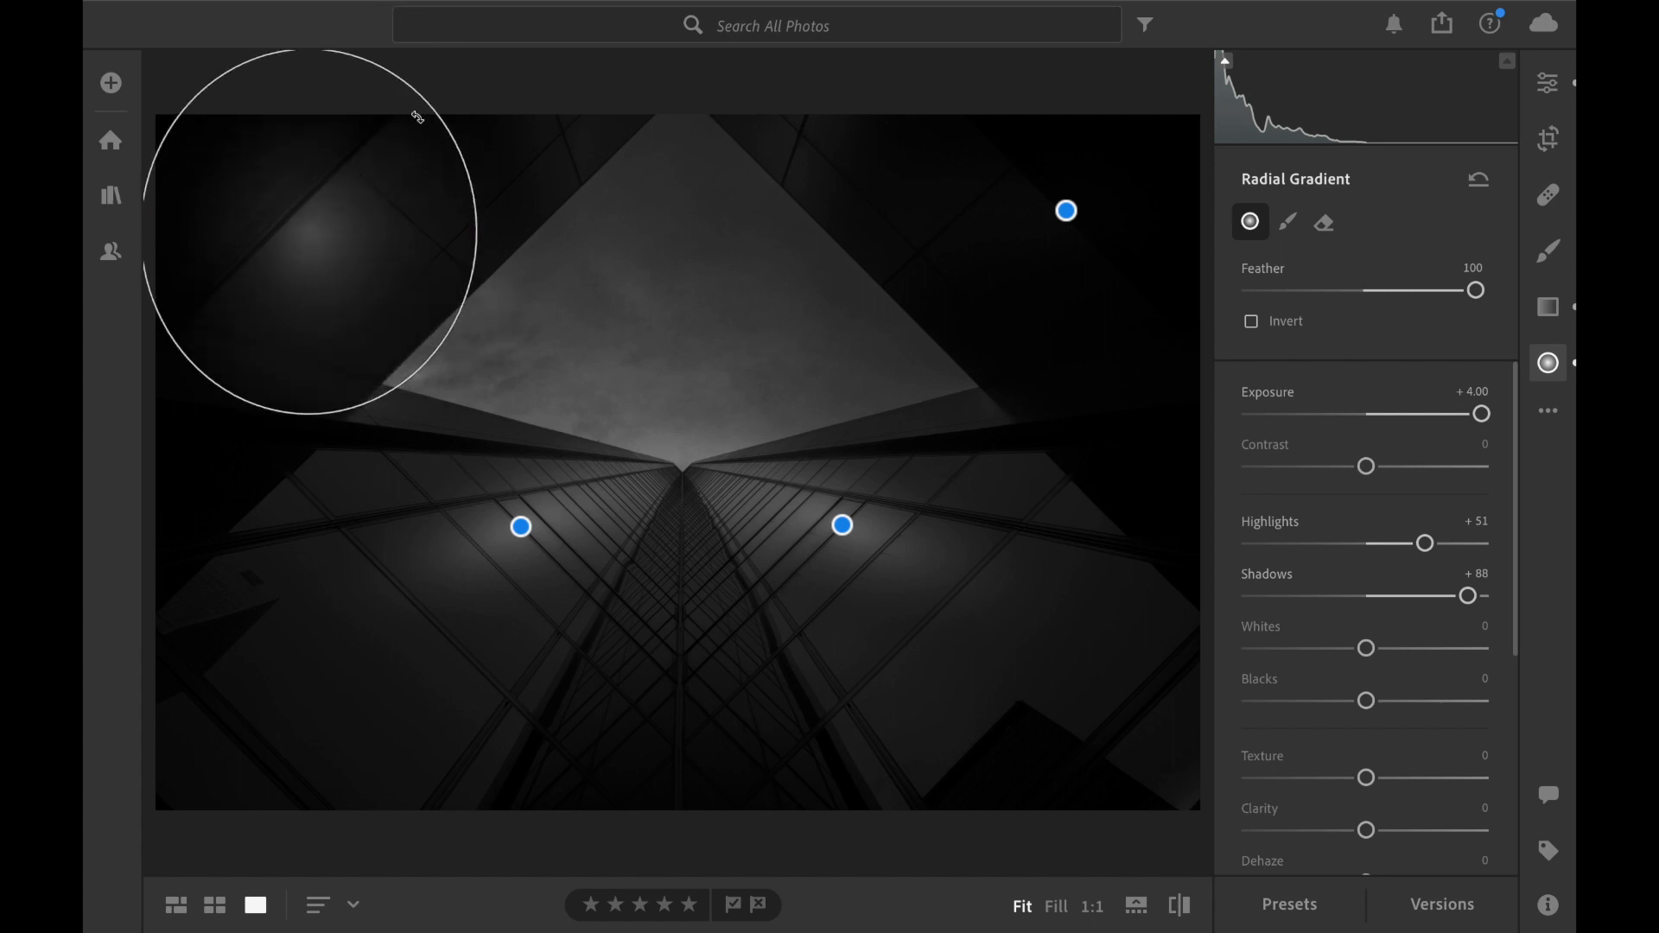
drag(474, 230, 522, 233)
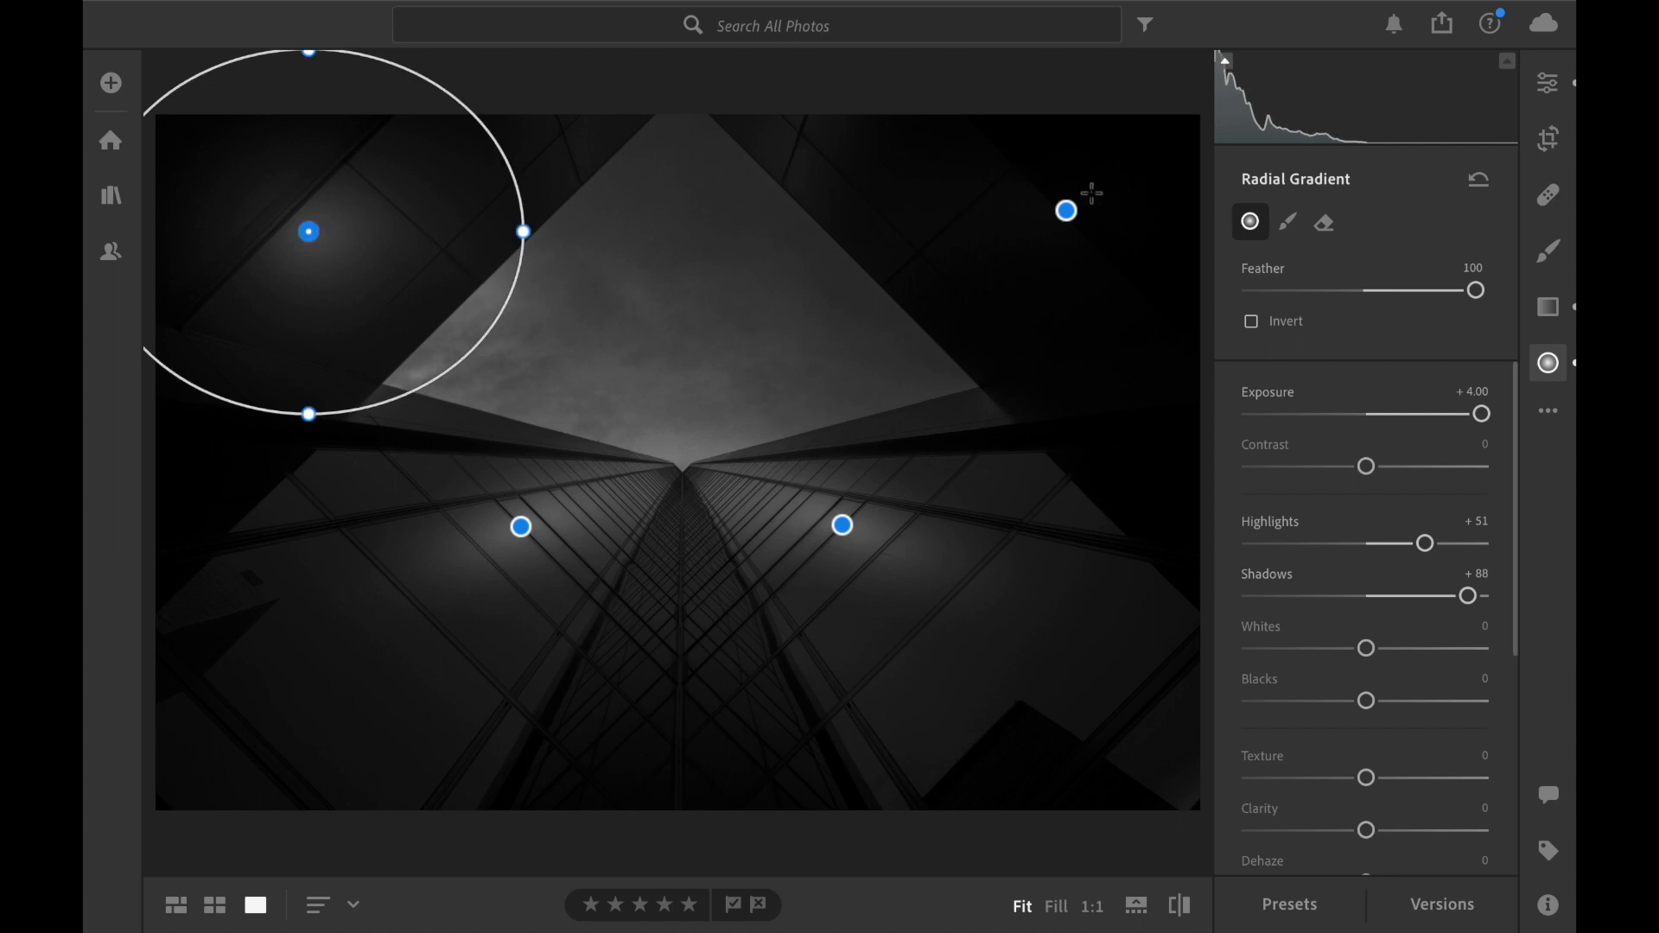
Enlarge the upper-right building's radial gradient and set its Exposure to +3.92, Highlights to +100 and Shadows to +100.
click(1065, 212)
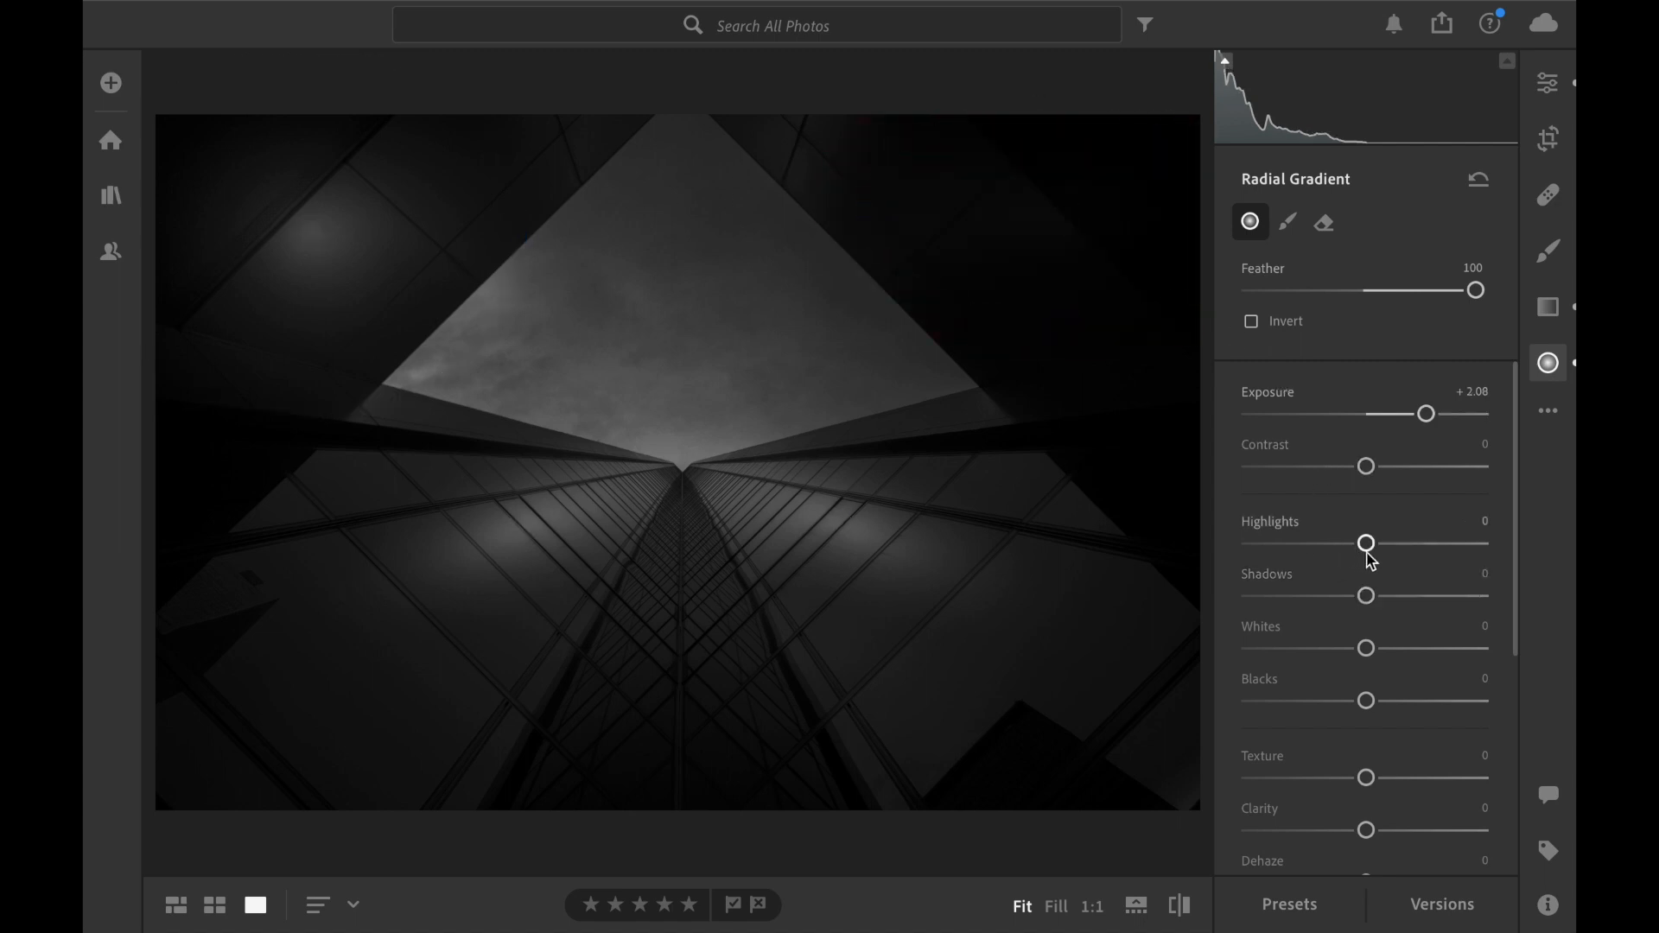
drag(1372, 543, 1512, 593)
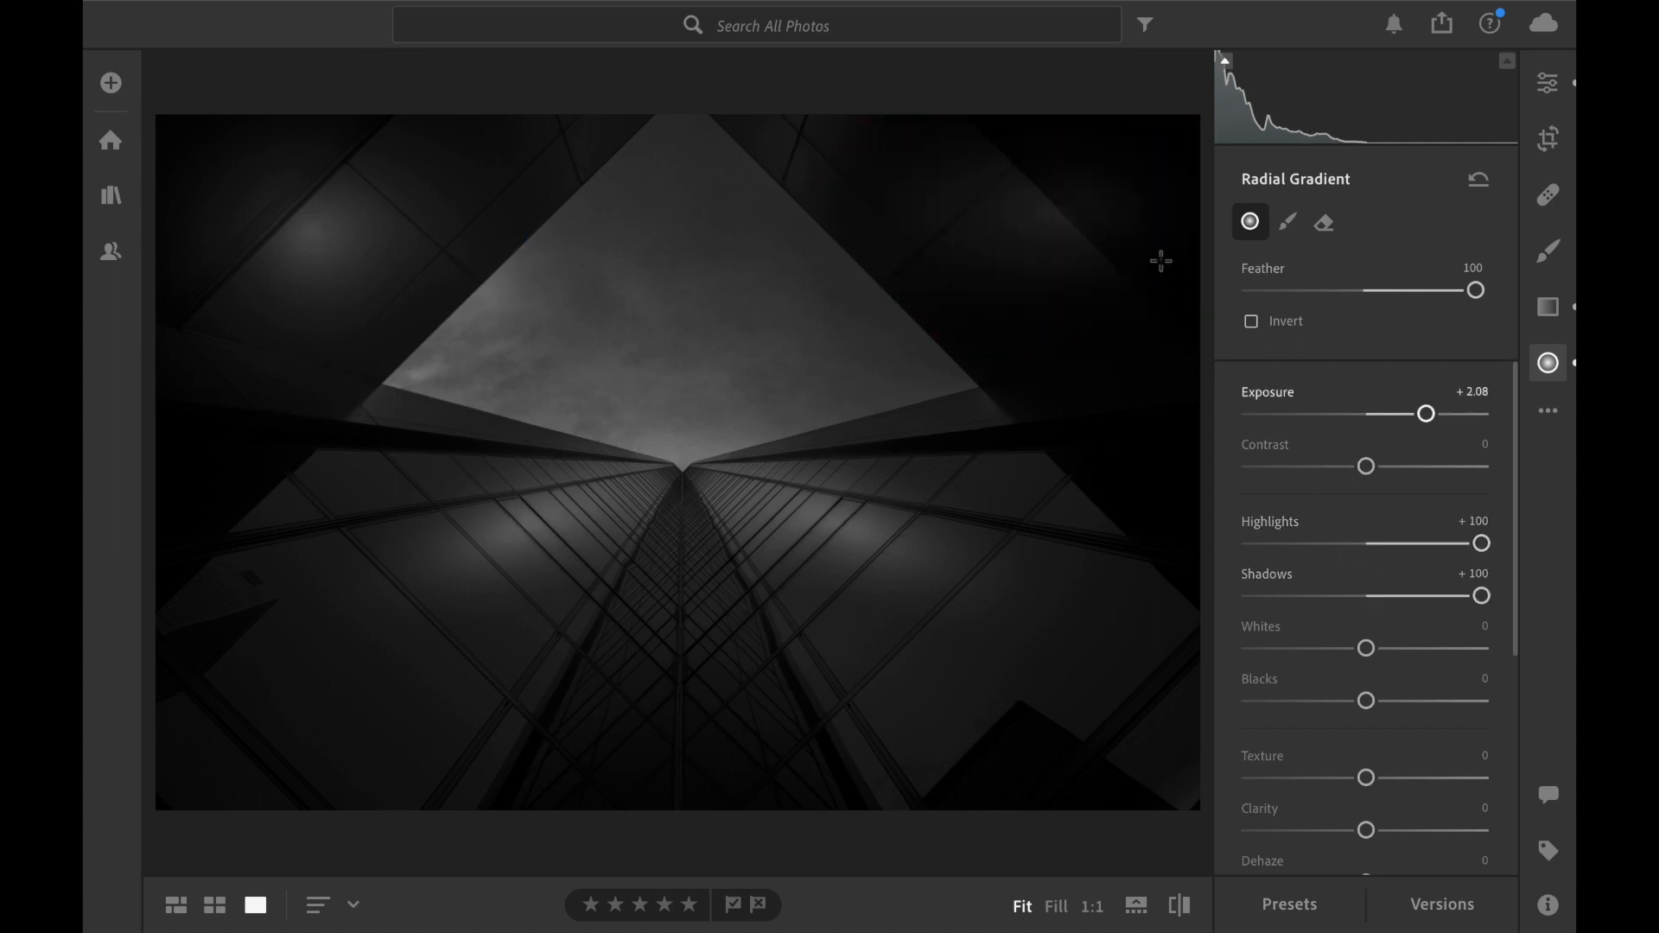
drag(1067, 318, 1070, 449)
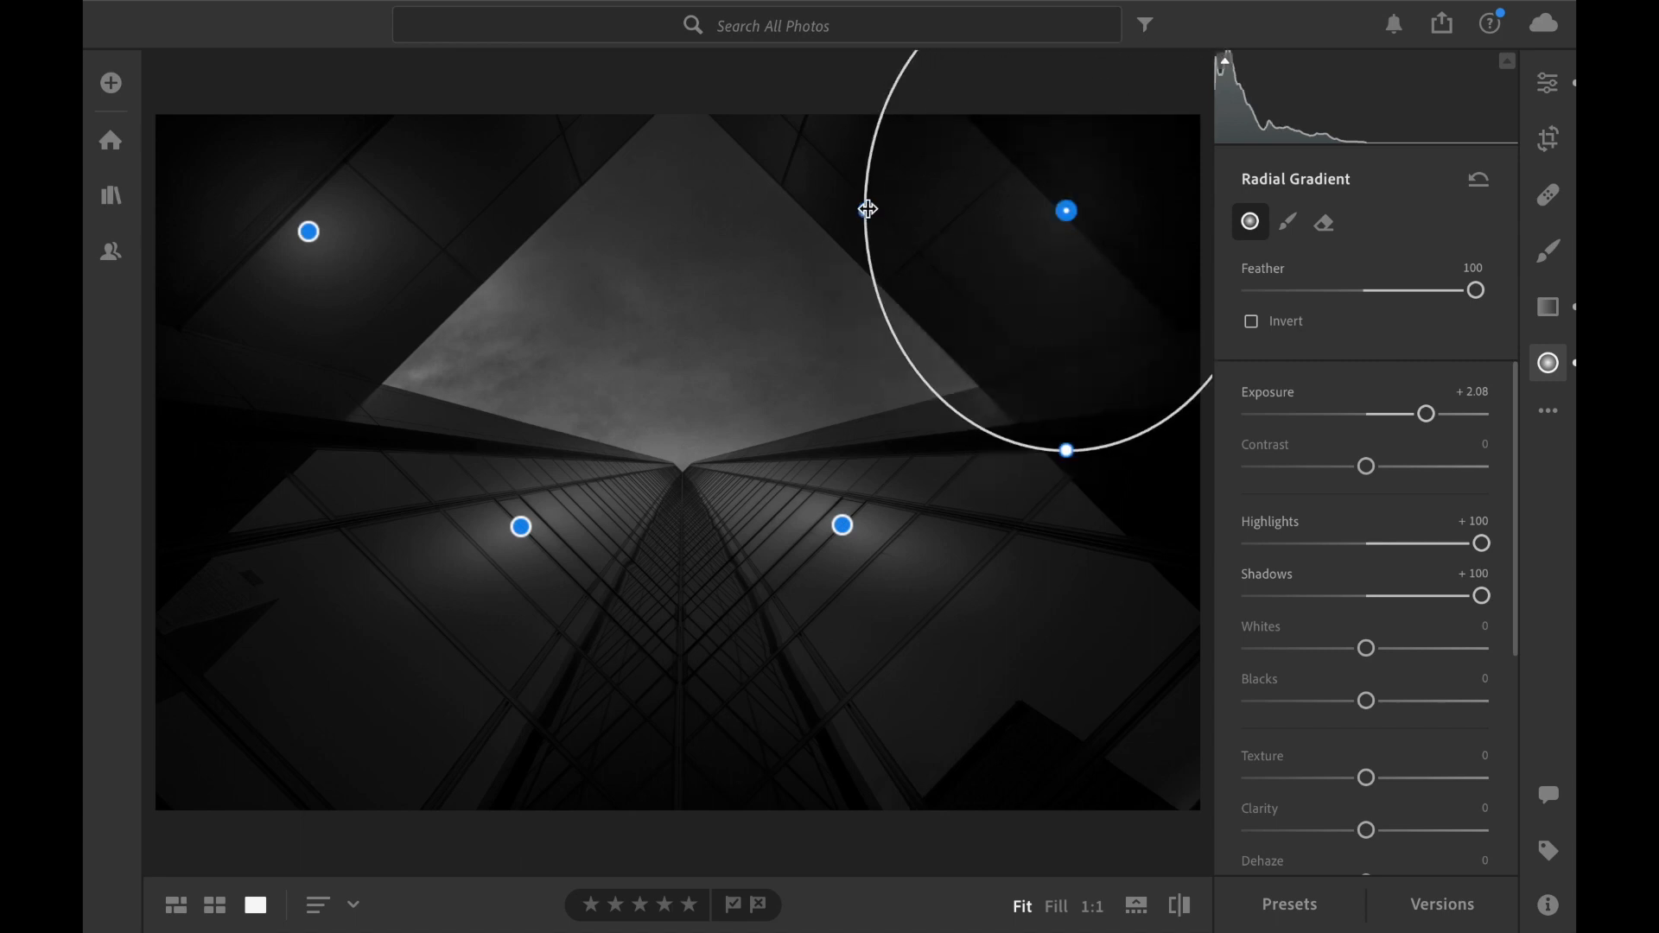
drag(867, 211, 803, 210)
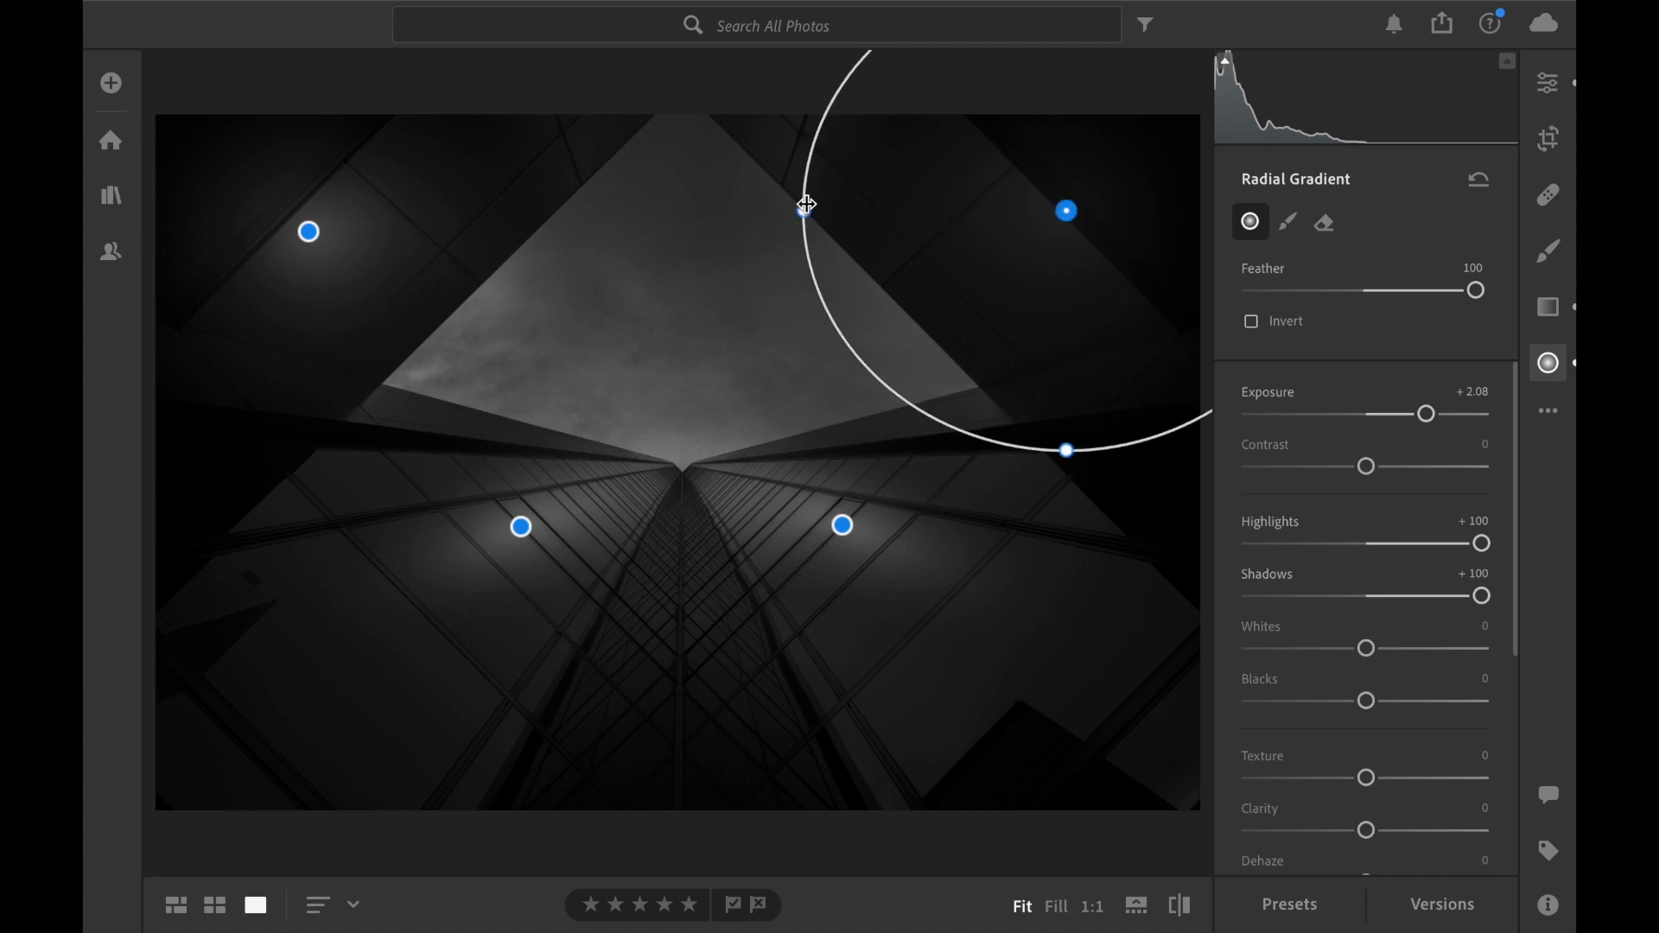
drag(1426, 414, 1478, 418)
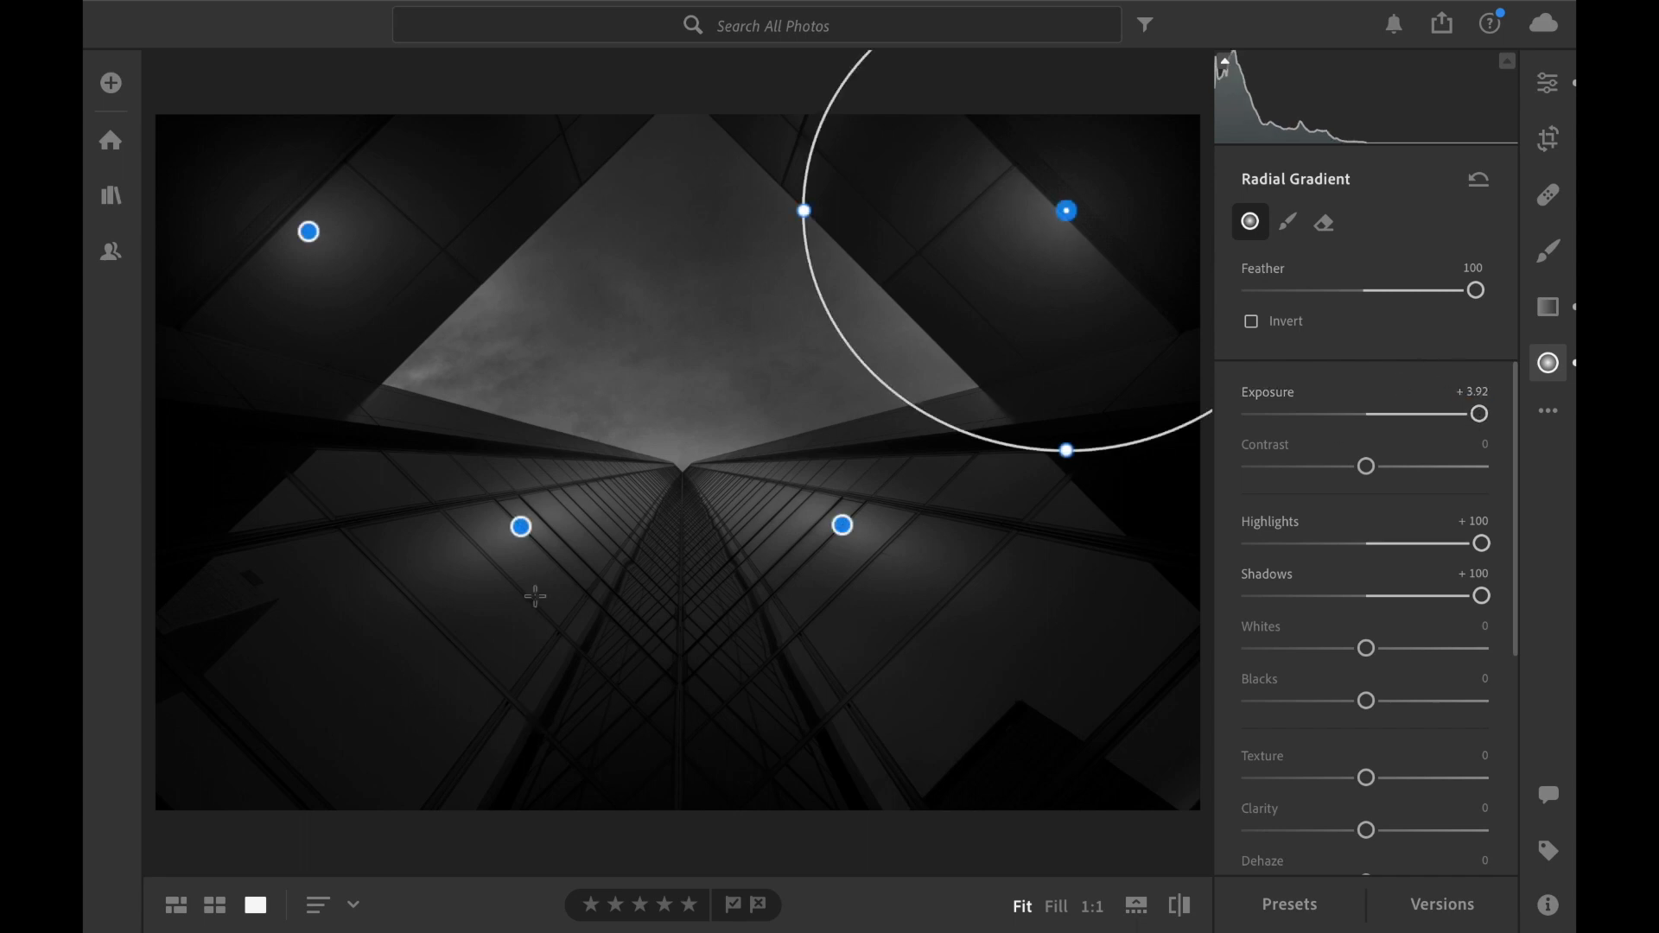
Add a flat radial gradient over the lower-left facade with Exposure +2.04, Highlights +2 and Shadows +4.
drag(312, 662, 450, 665)
click(1372, 596)
click(1369, 543)
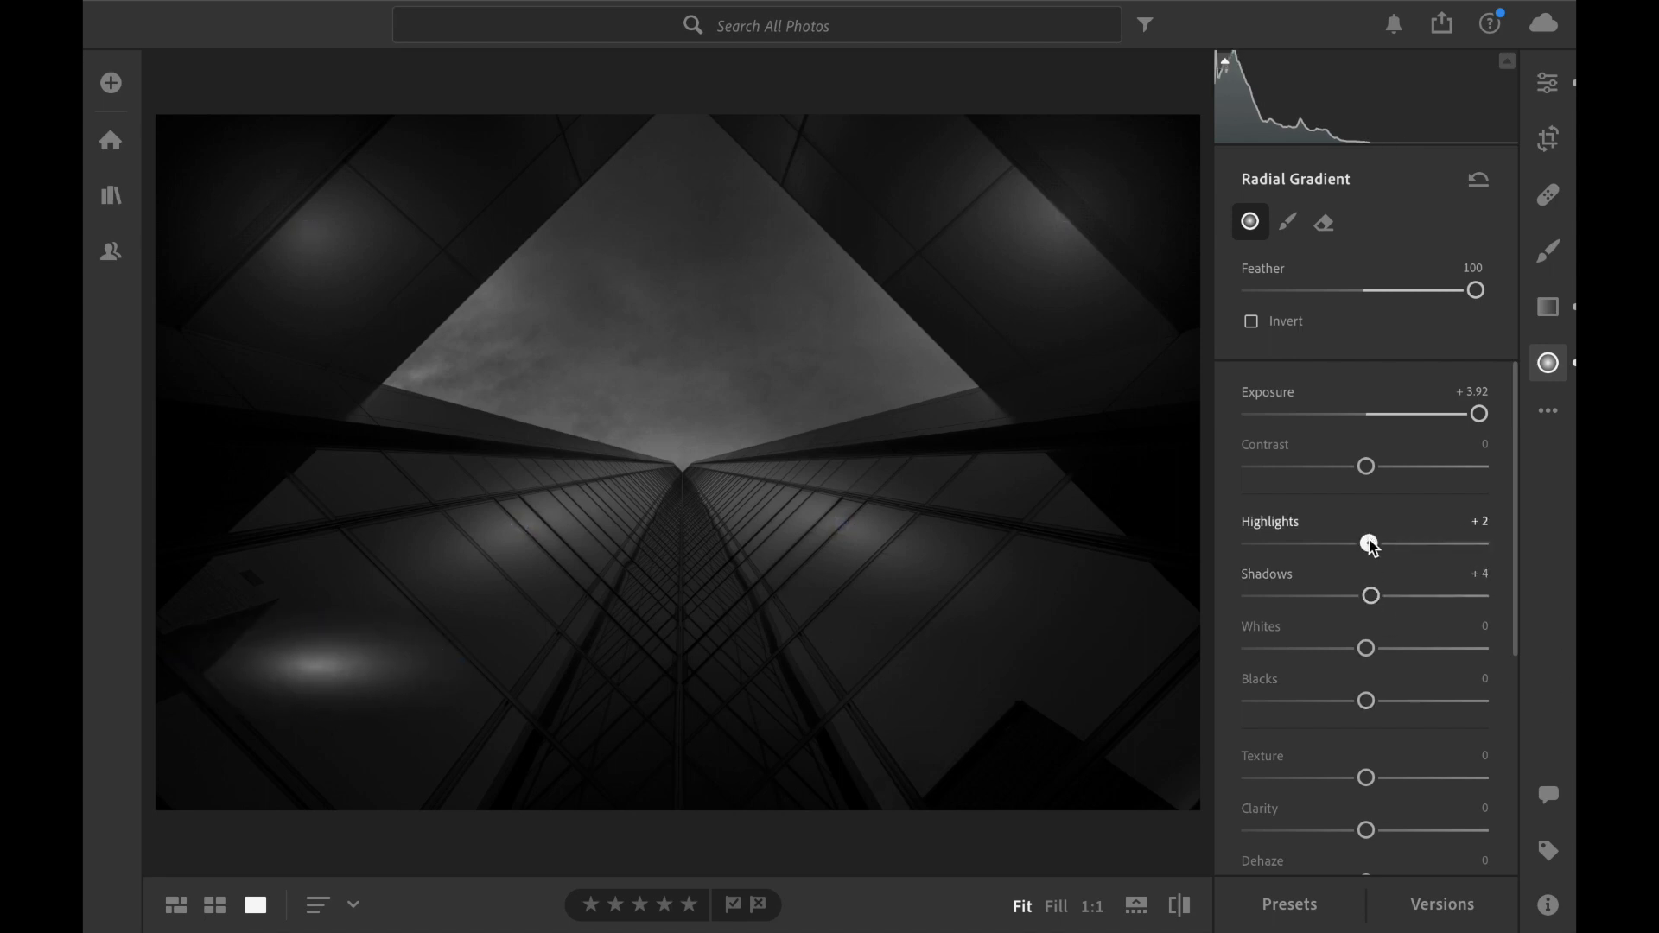
mouse_move(1430, 421)
mouse_down()
mouse_move(1413, 423)
mouse_move(1450, 429)
mouse_up()
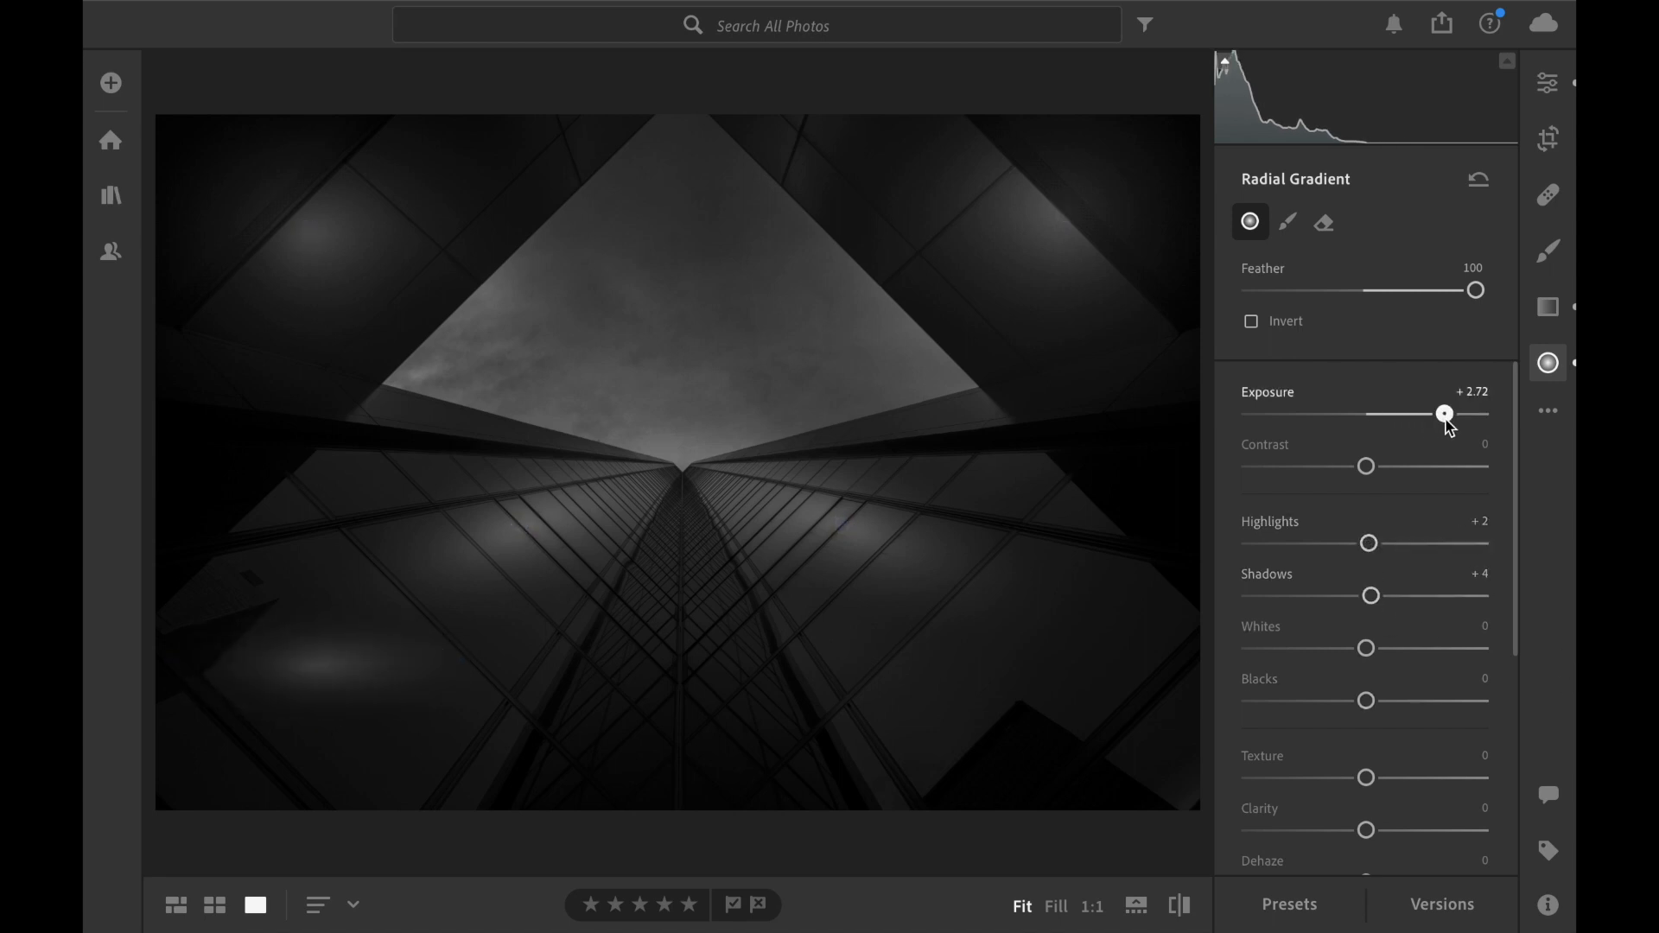
click(843, 525)
click(313, 665)
drag(1424, 425, 1422, 425)
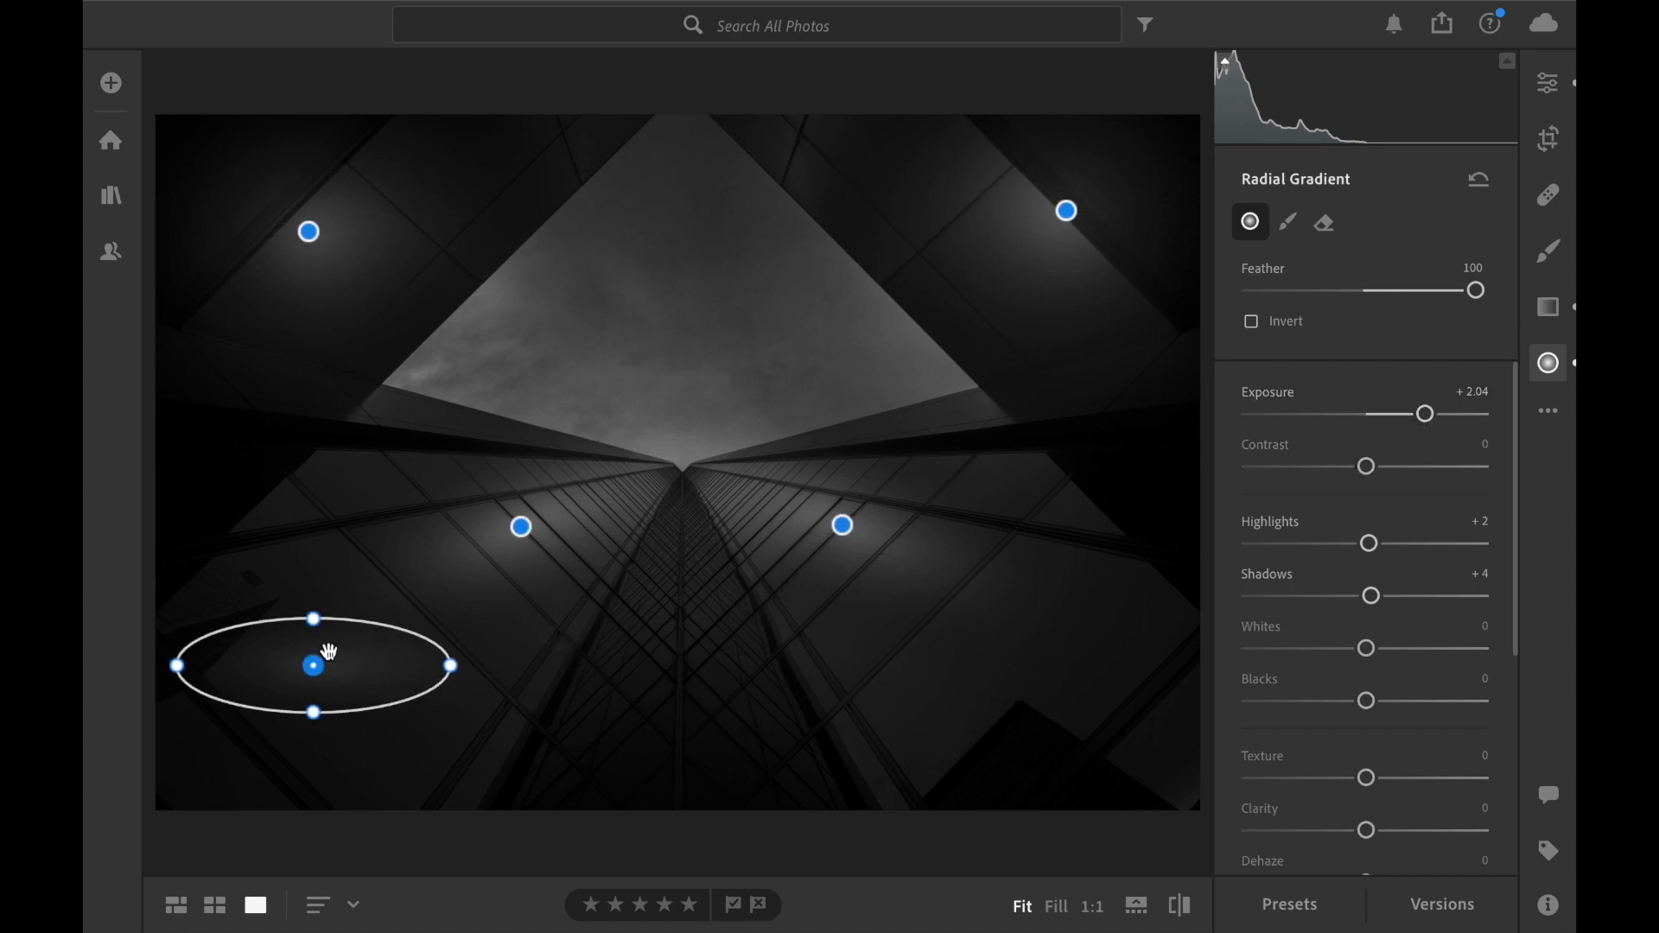
Stretch the lower-left radial gradient into a tall ellipse and move it to the bottom centre of the photo's central tower.
drag(312, 618, 314, 504)
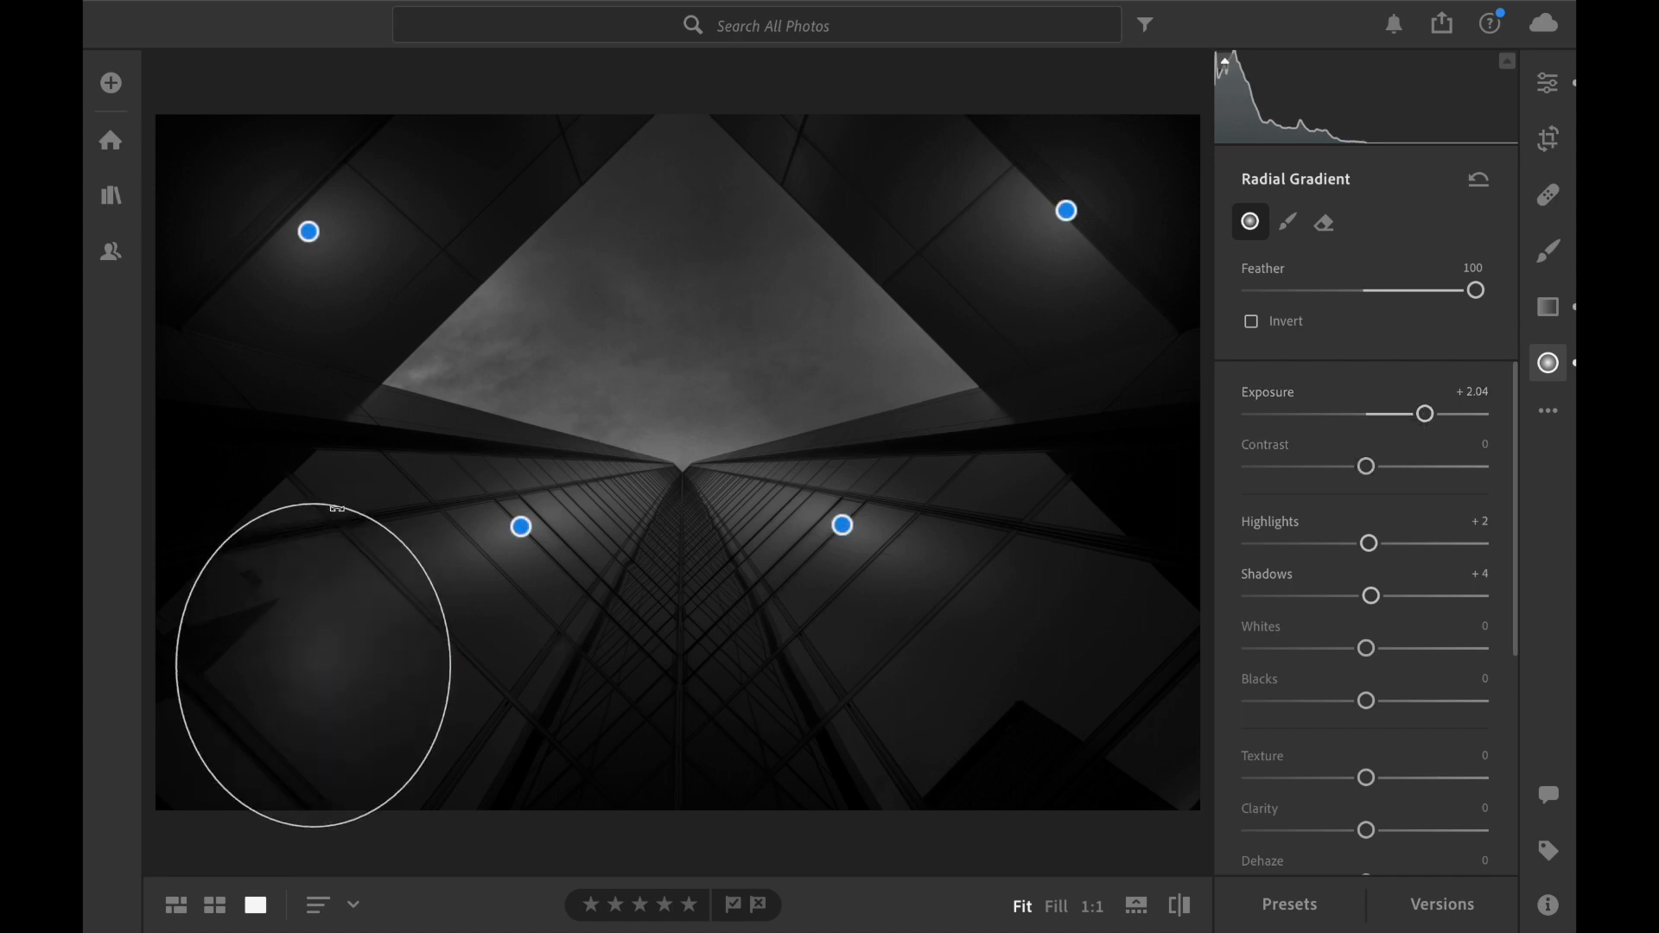
drag(346, 692, 680, 742)
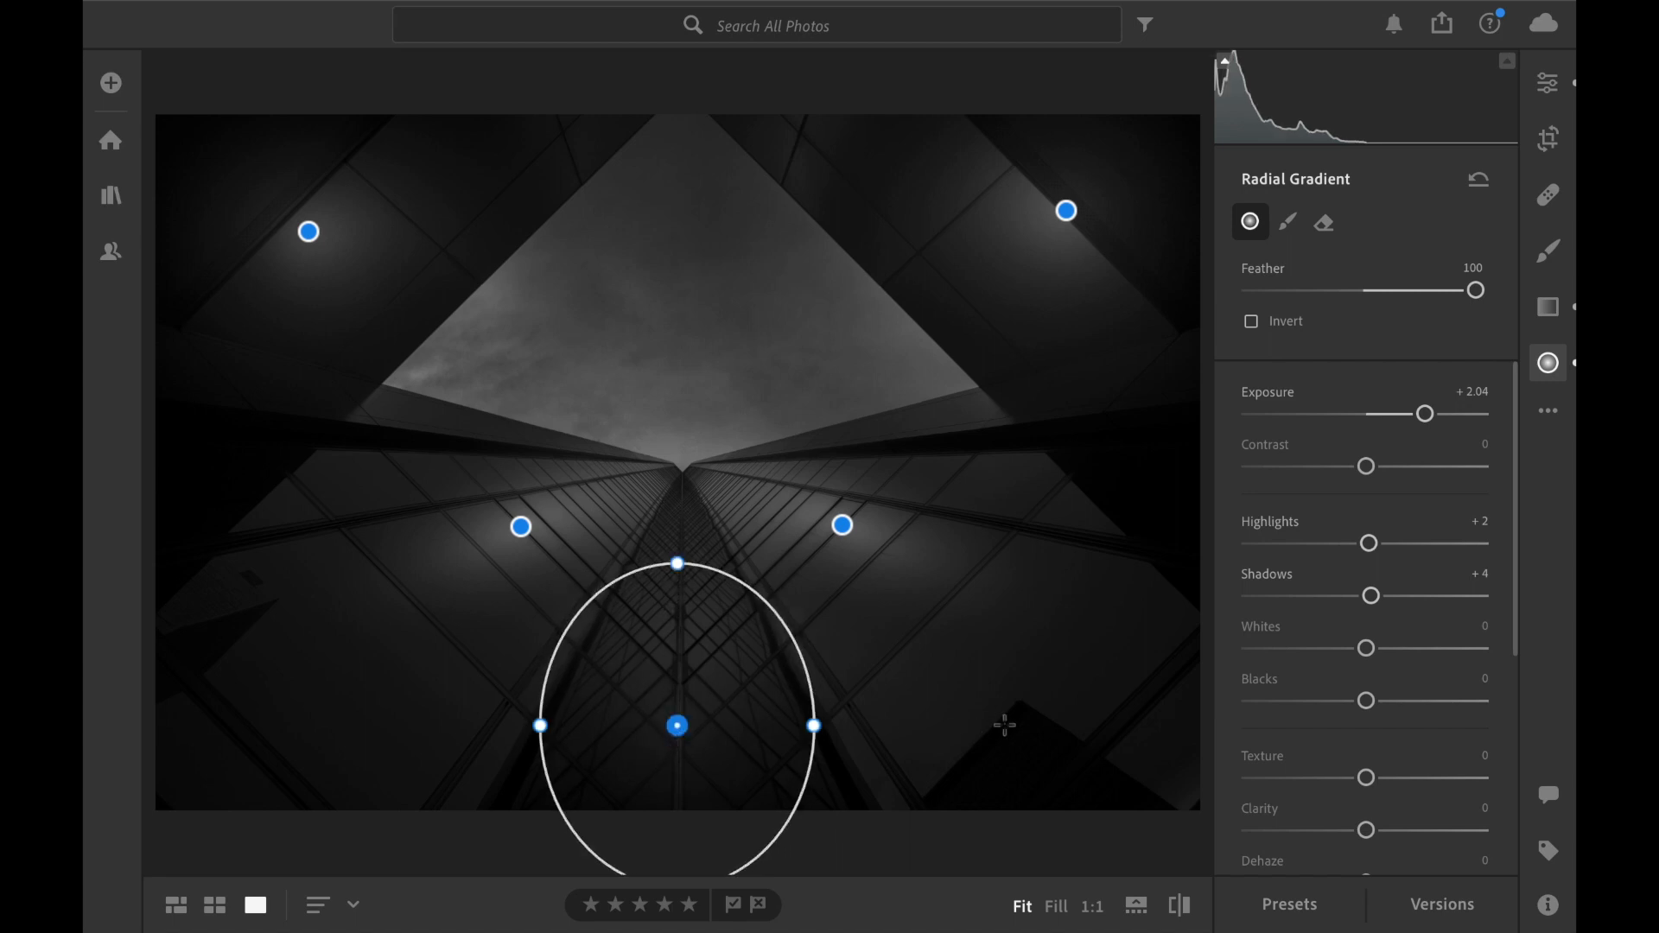
Add wide radial gradients over the photo's bottom-right and bottom-left corners, keeping the same adjustment settings.
drag(1137, 742, 1186, 775)
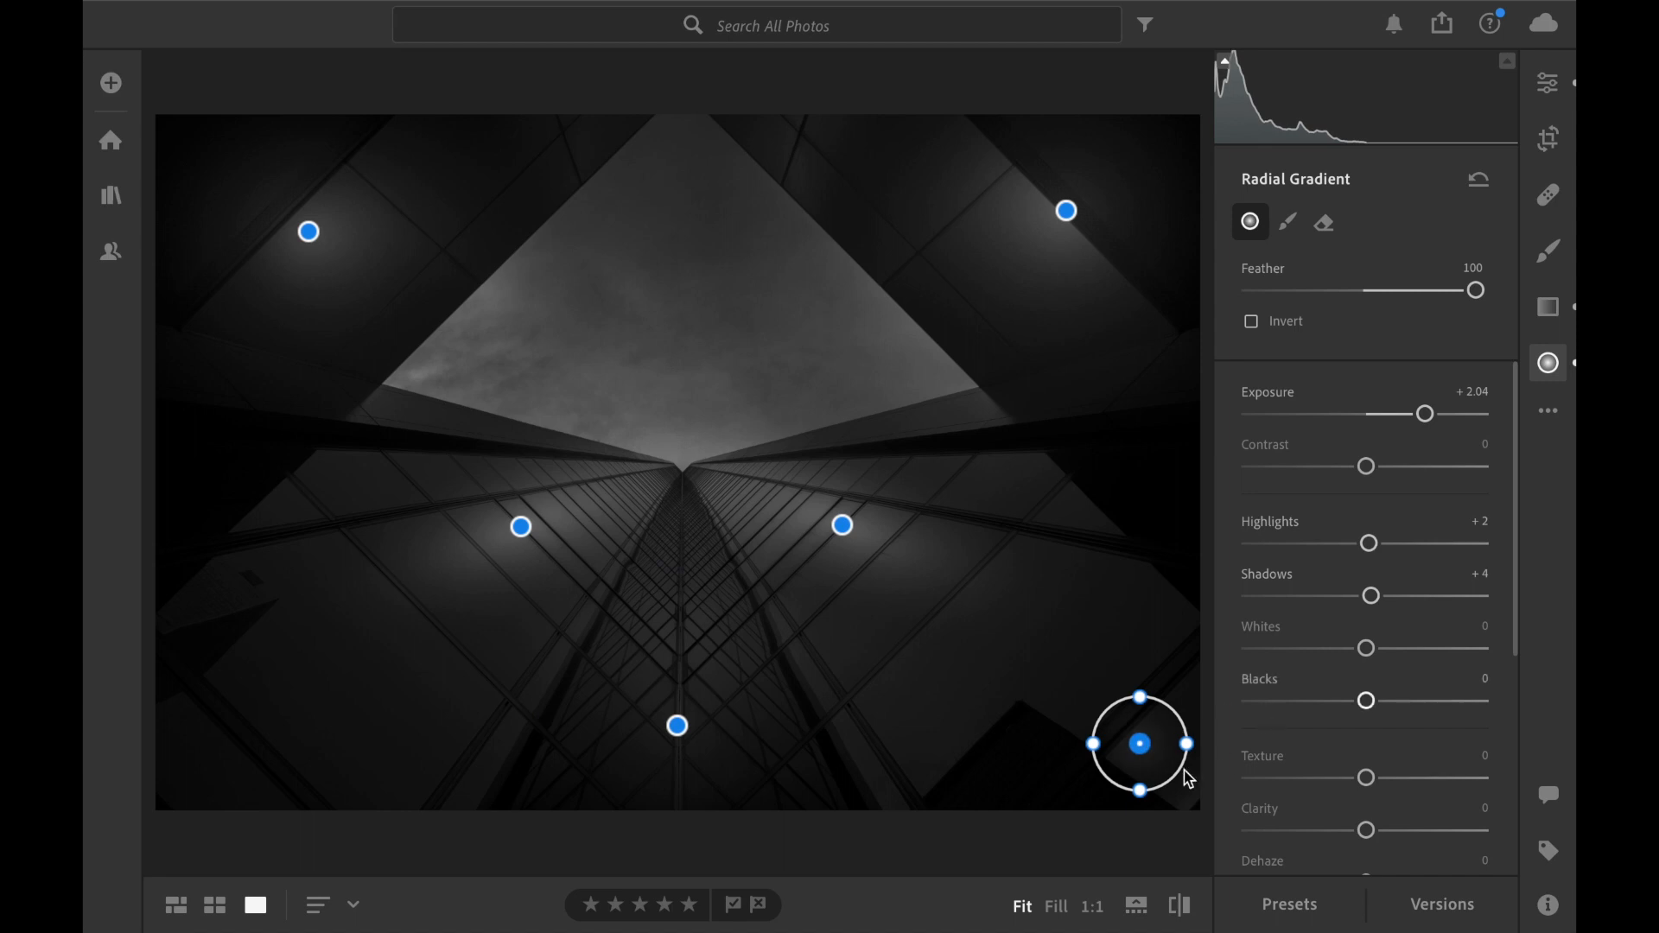
drag(1091, 748, 967, 747)
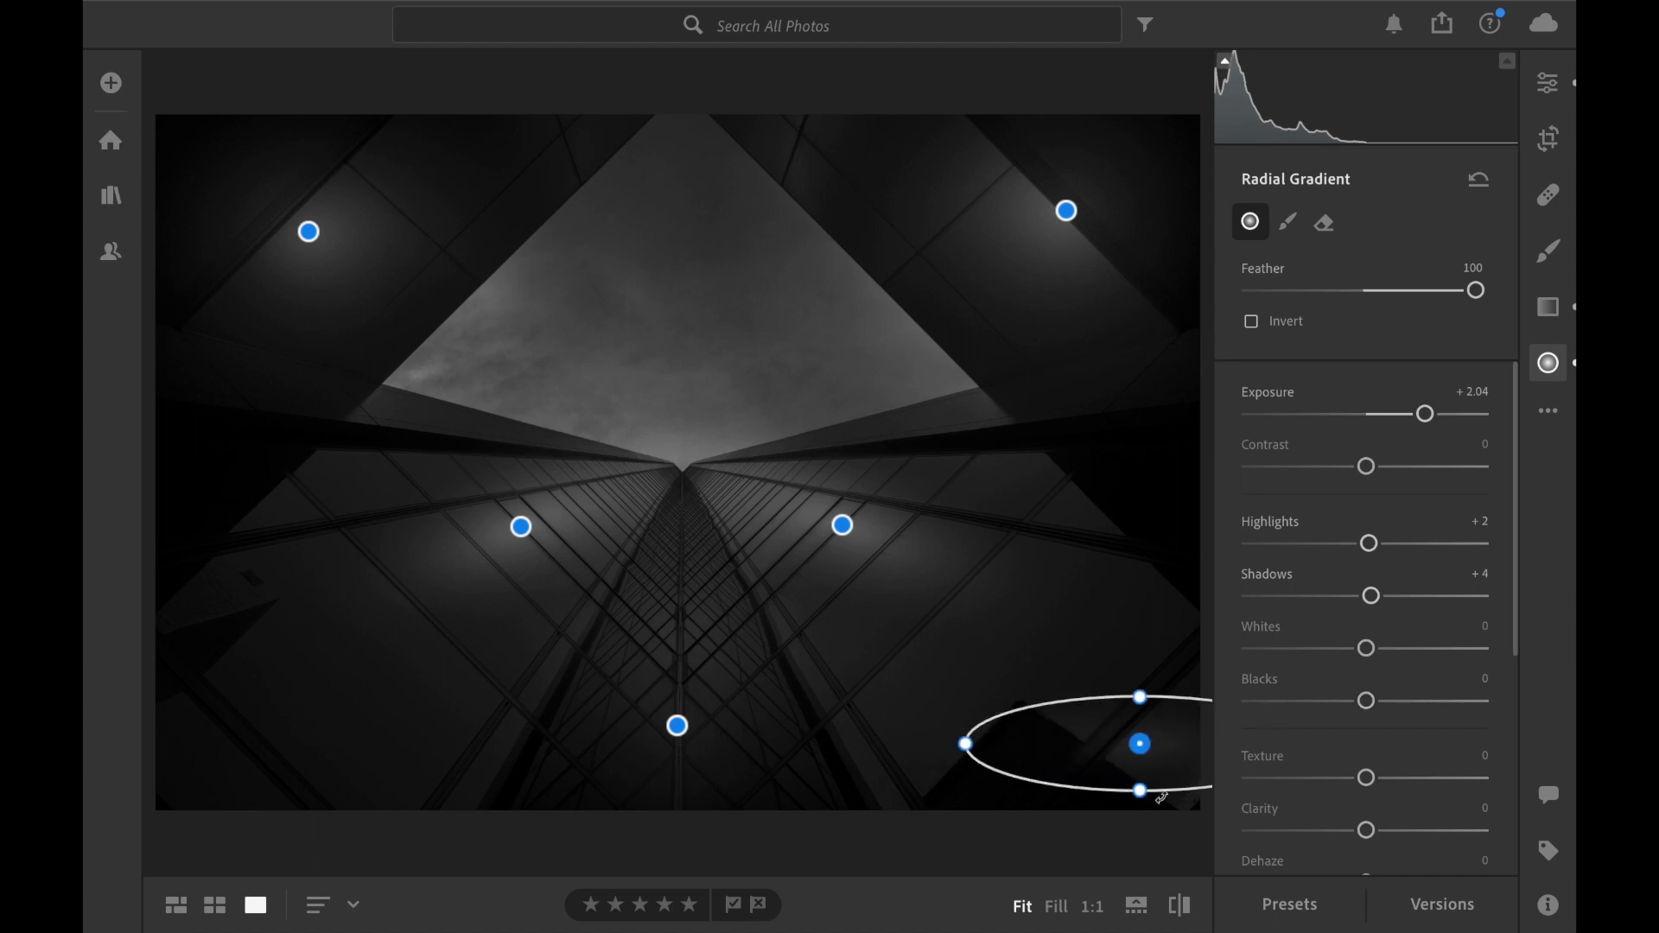
drag(1139, 792, 1140, 836)
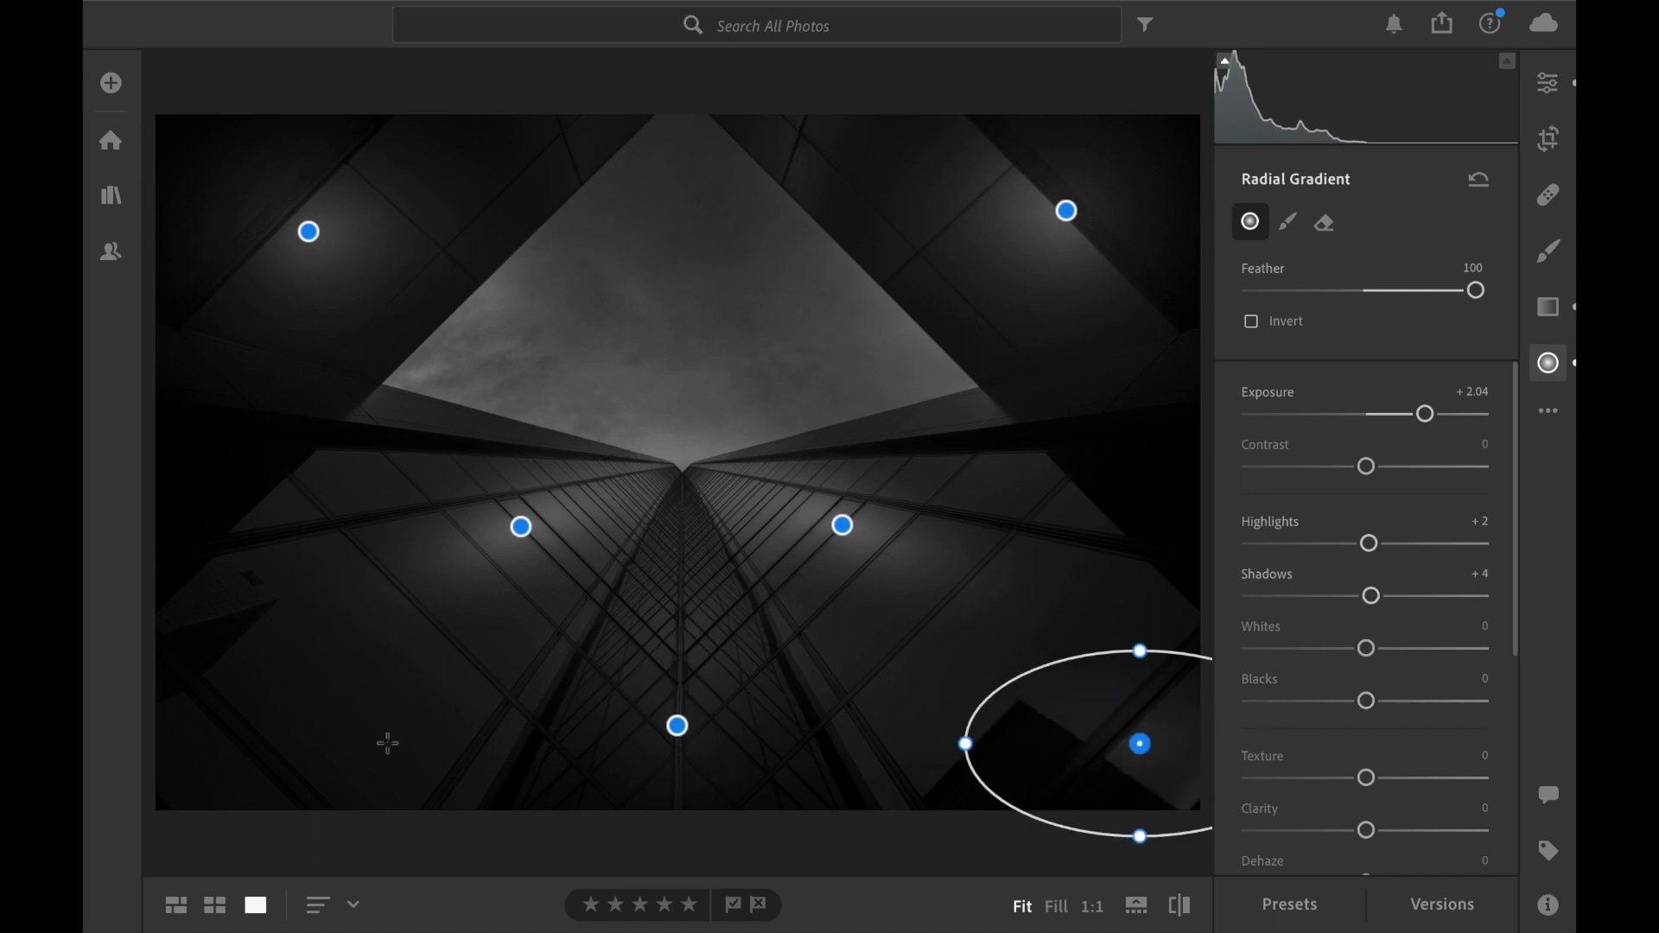
click(222, 693)
drag(272, 695, 381, 695)
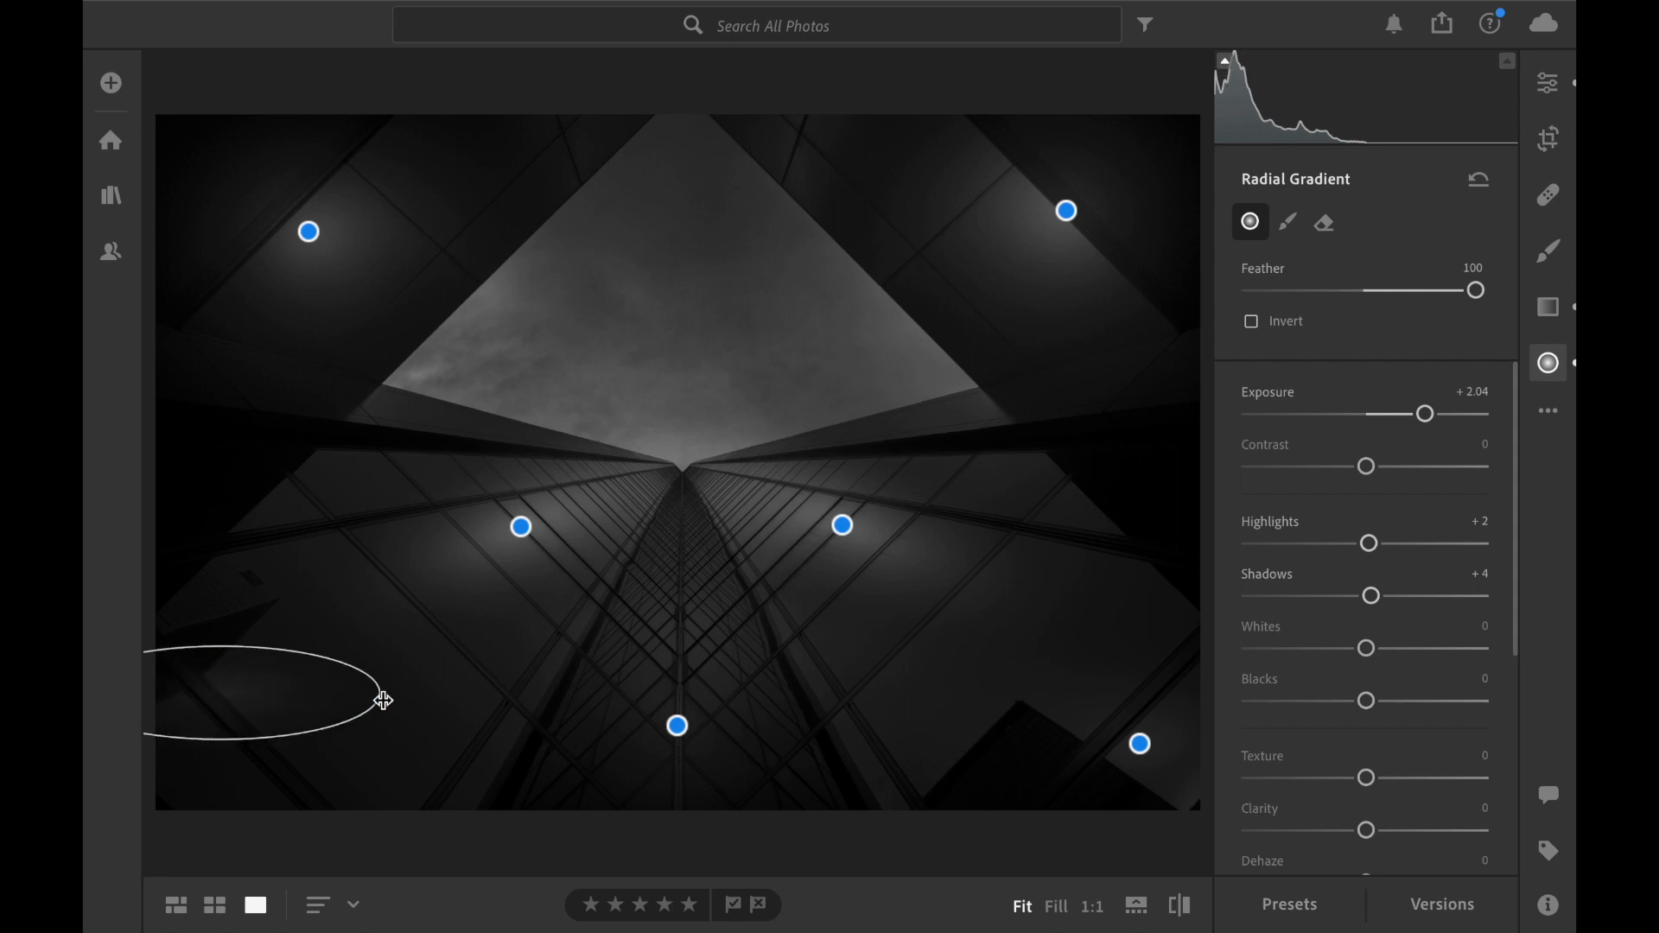
drag(219, 737, 216, 772)
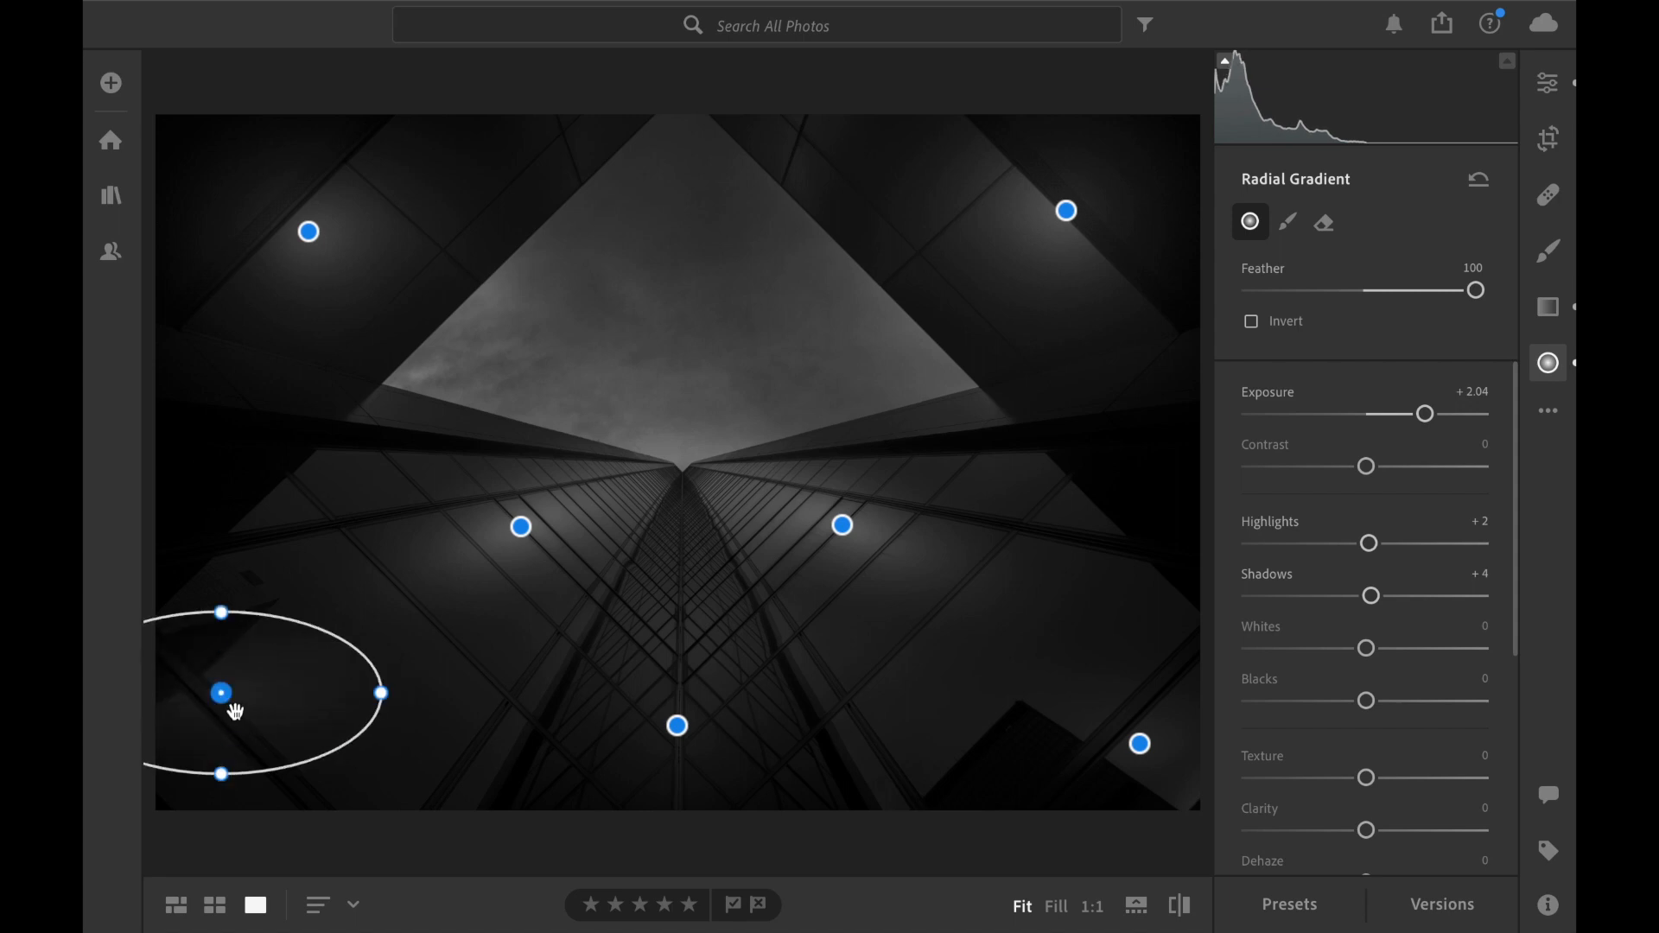
drag(229, 705, 226, 752)
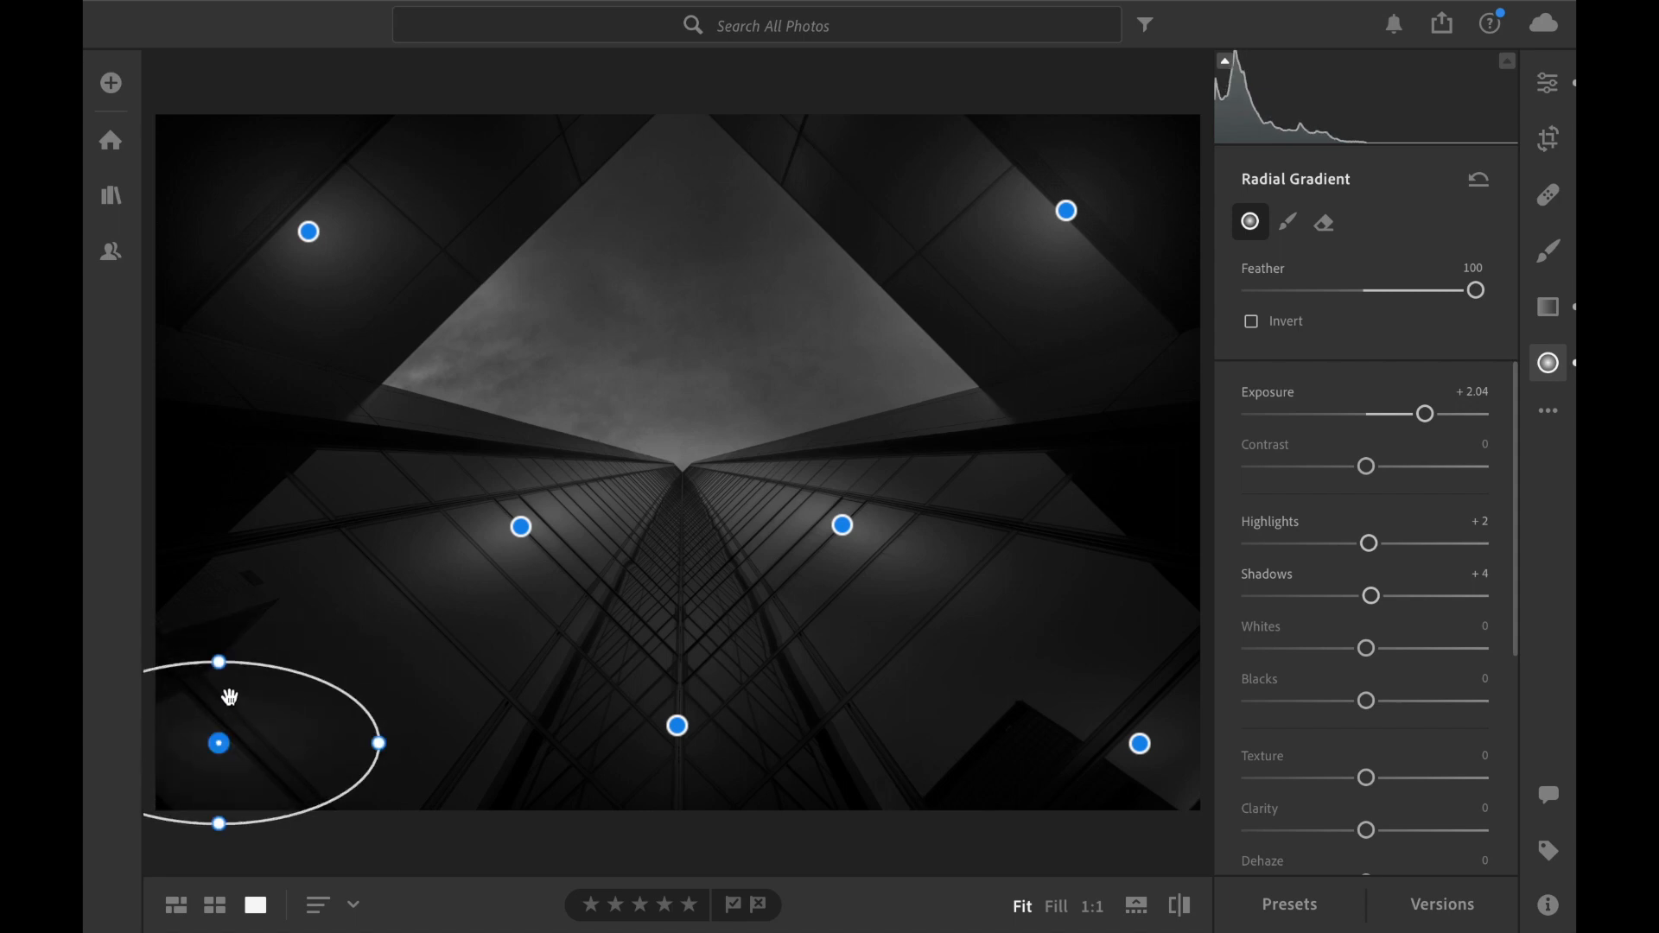
Add tall radial gradients over the dark areas at the photo's left and right edges, keeping the same adjustment settings.
click(227, 483)
drag(229, 528, 224, 584)
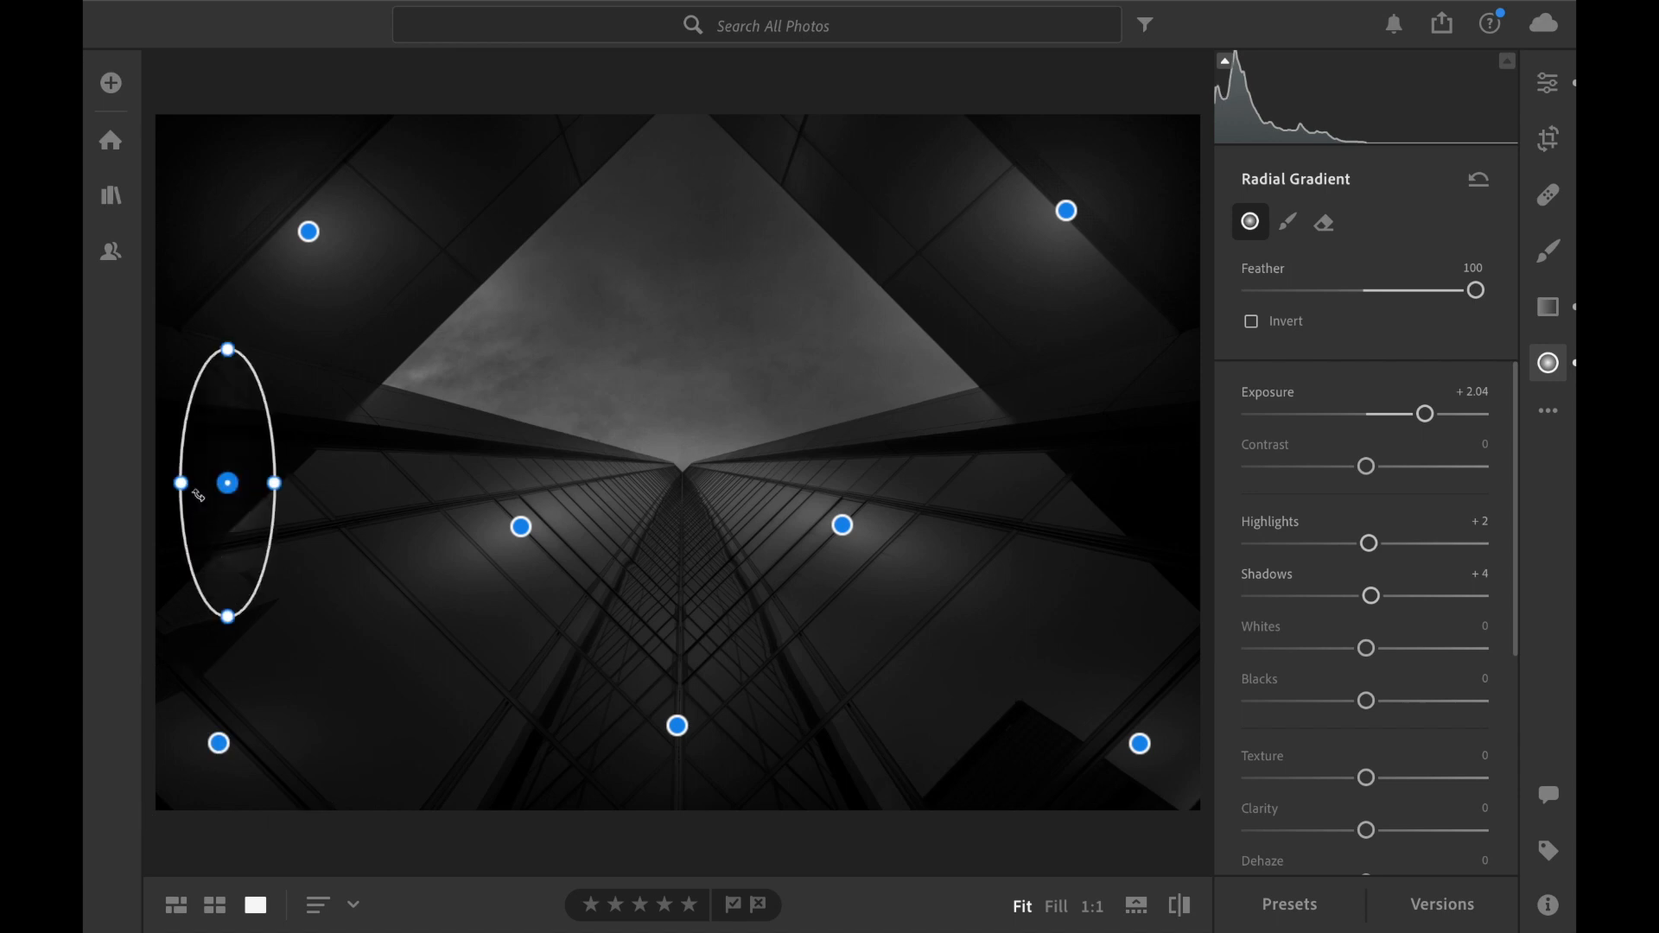
drag(199, 495, 156, 486)
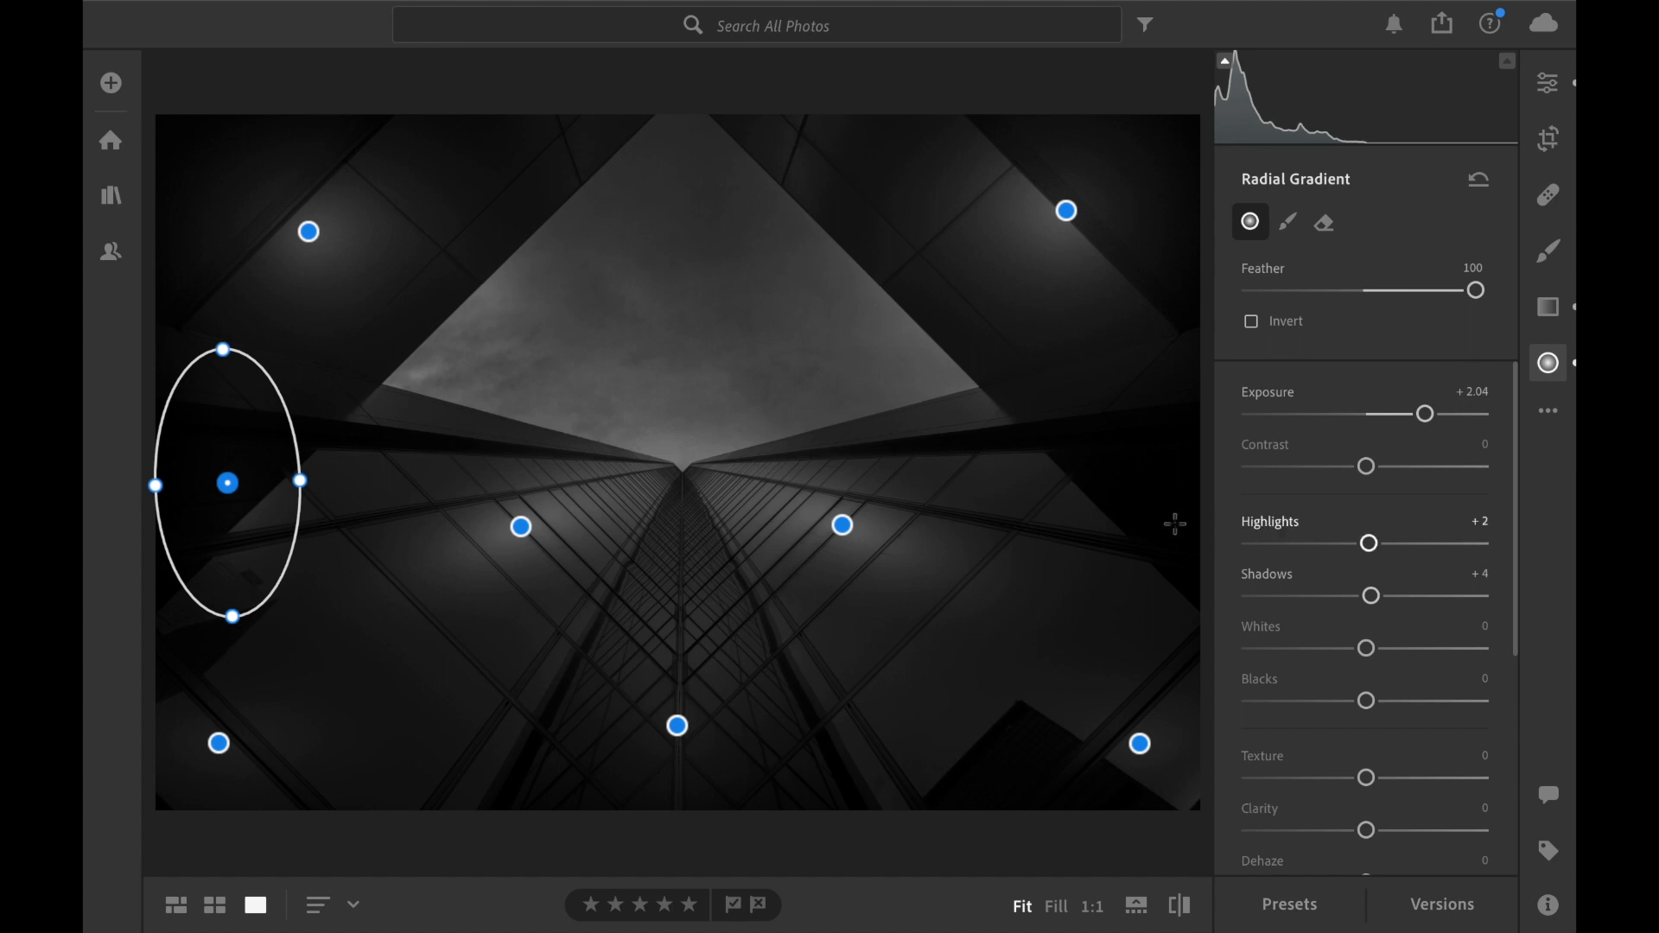
drag(1161, 537, 1065, 536)
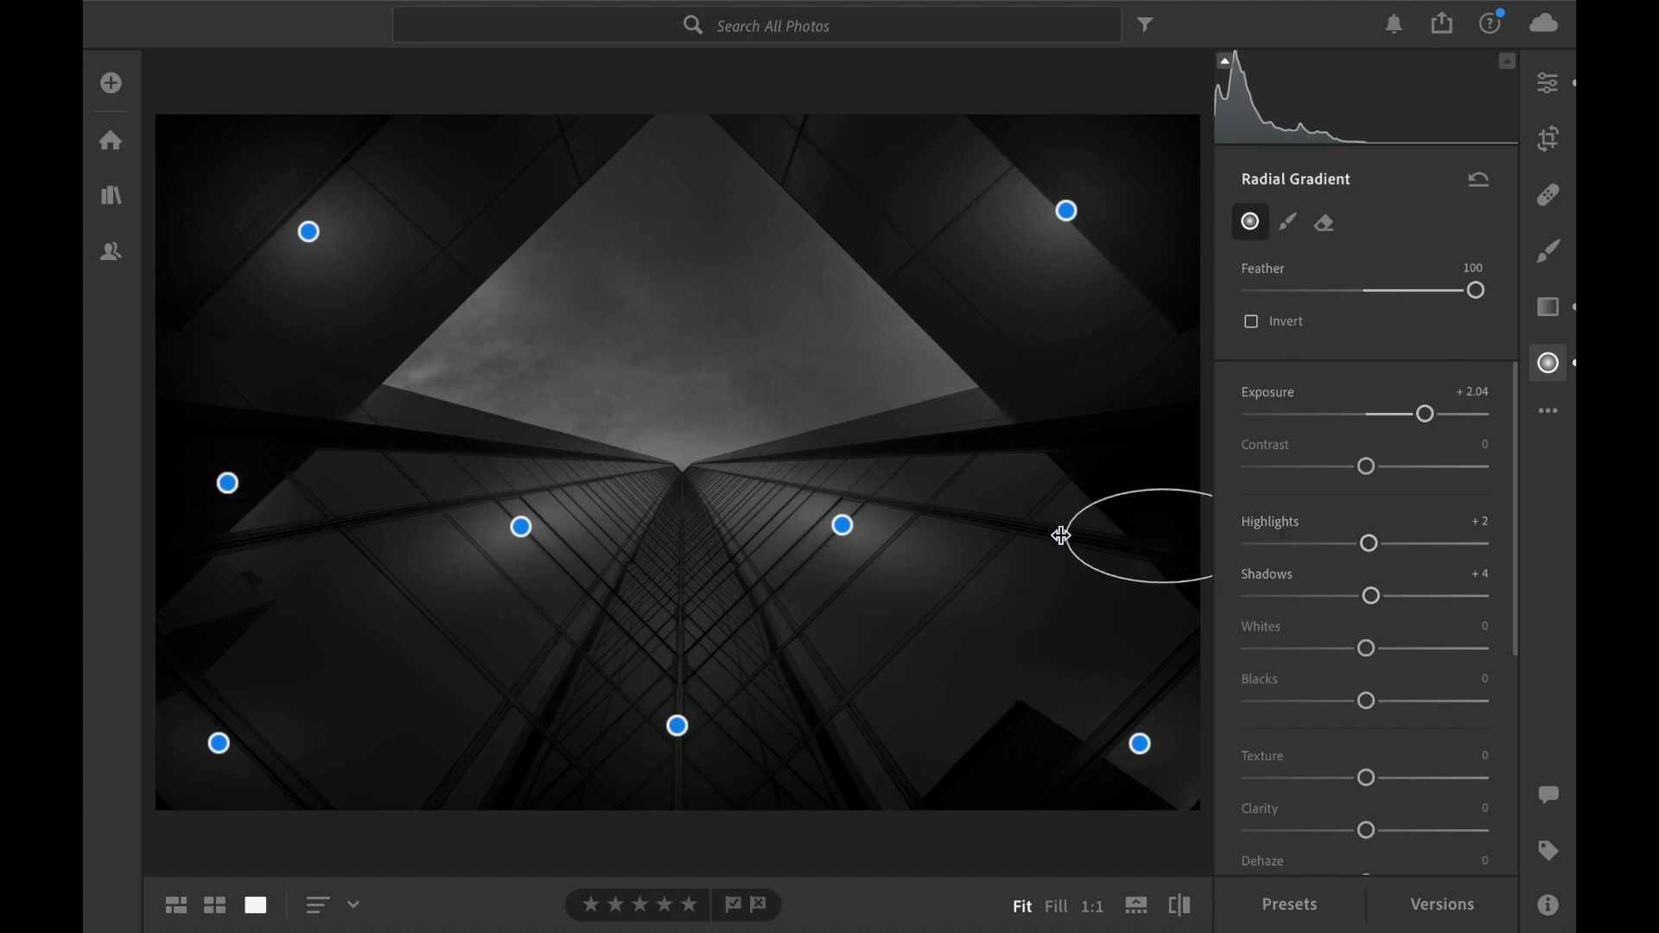
drag(1145, 493, 1158, 395)
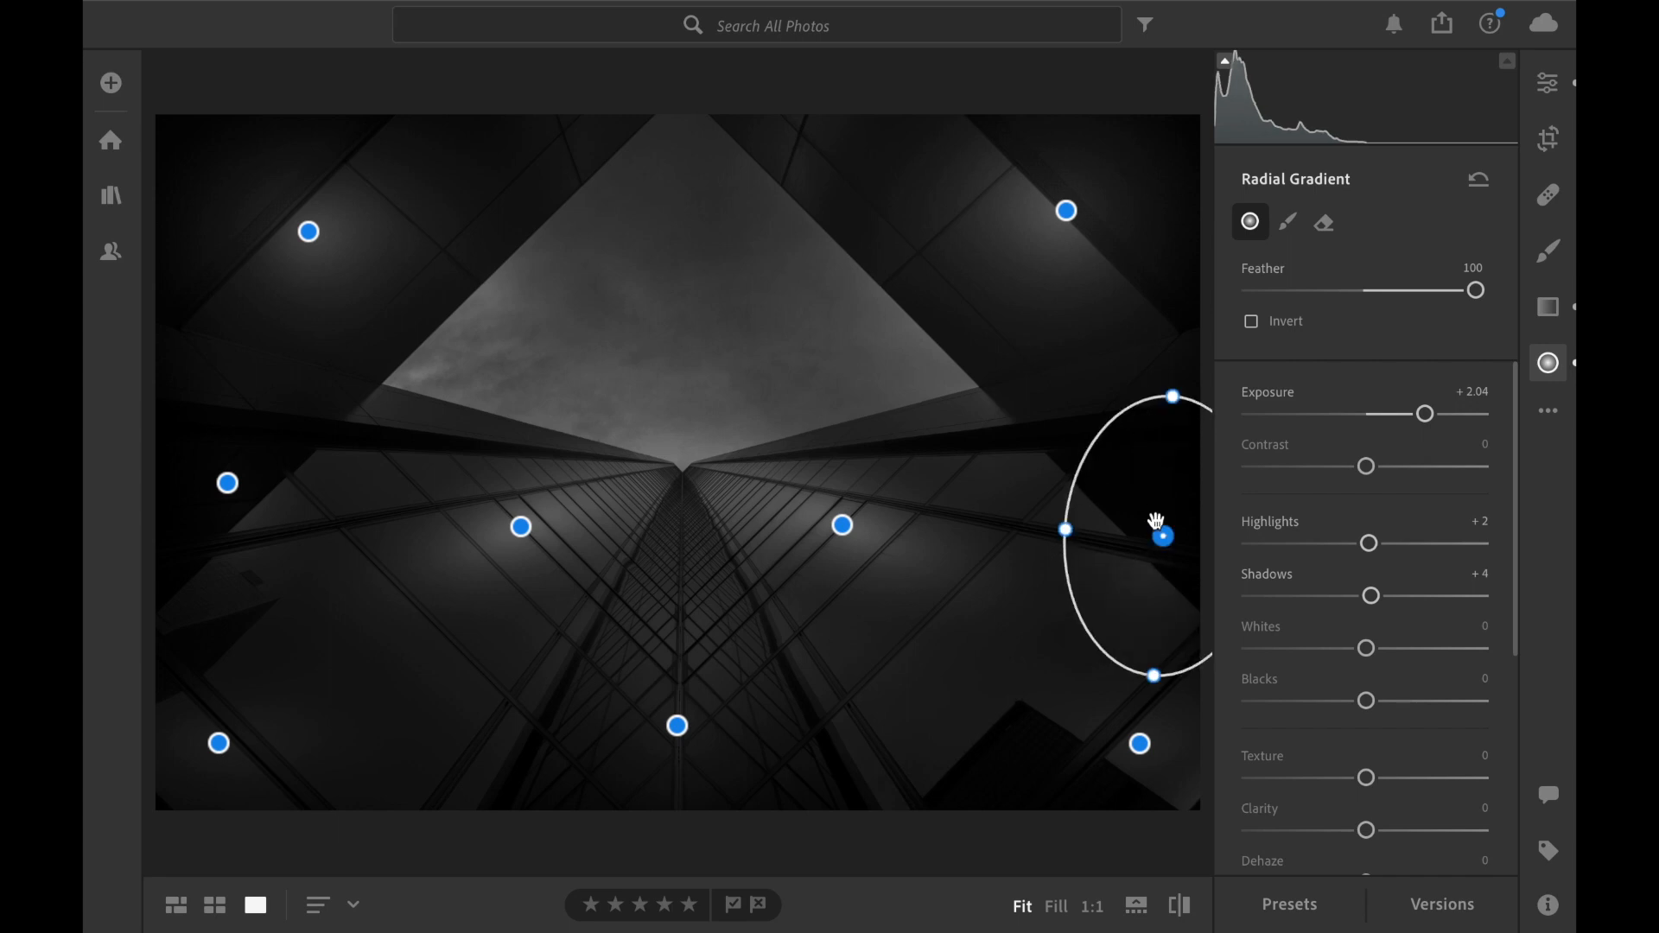
Move the radial gradient at the photo's right edge slightly upward.
drag(1158, 547, 1159, 538)
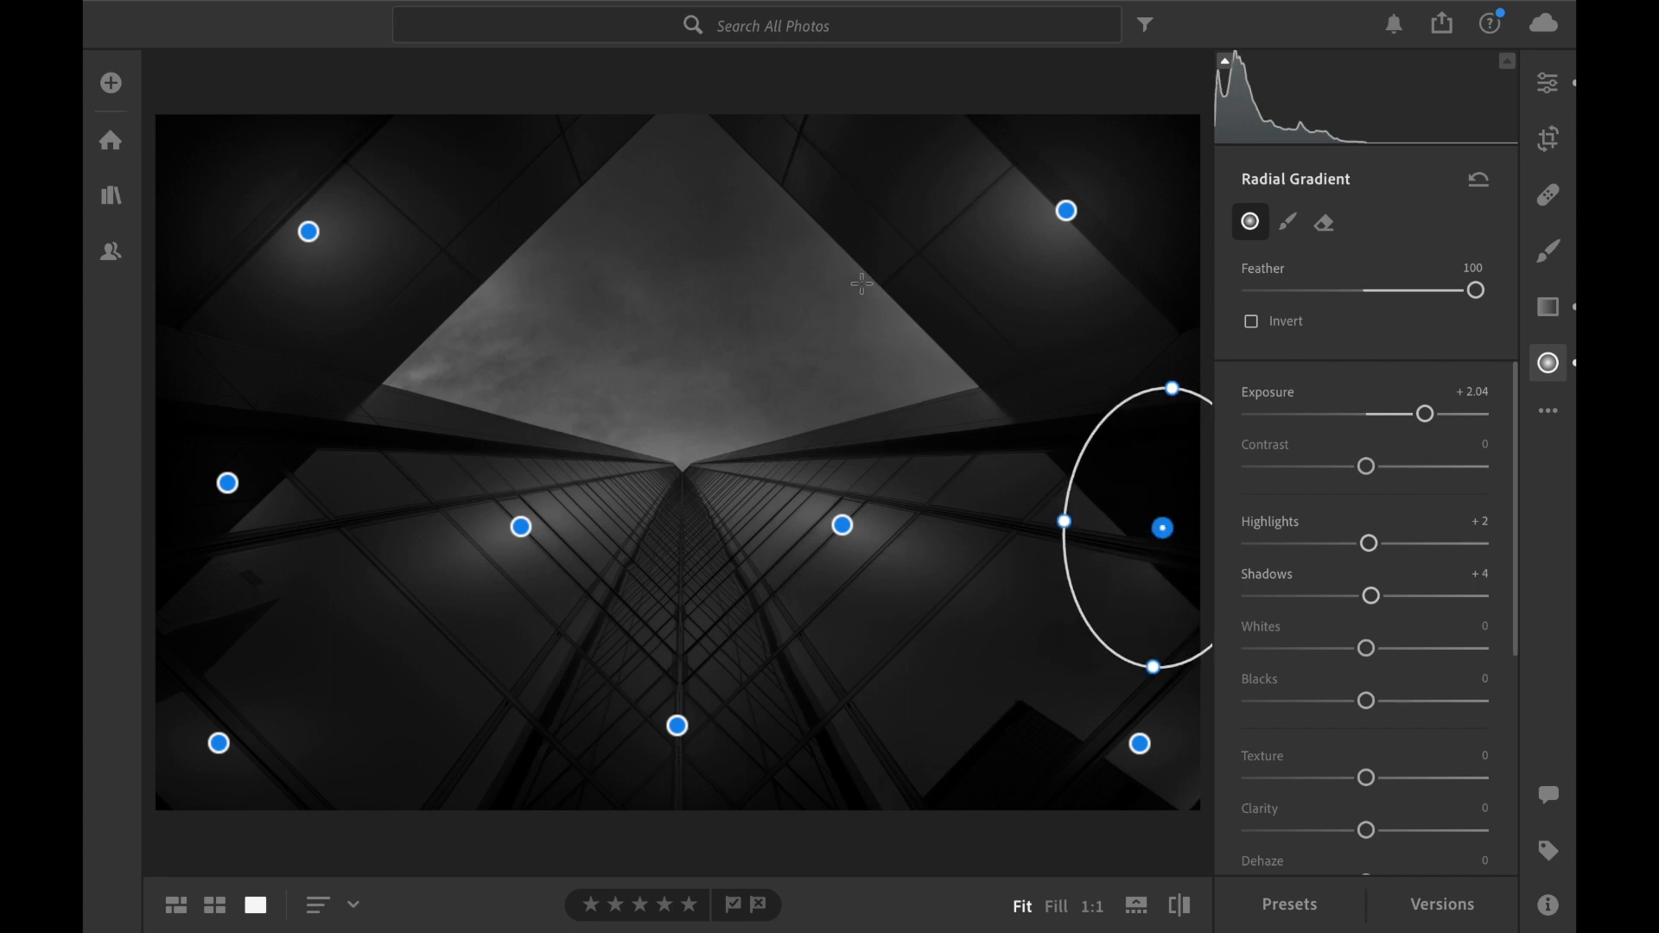
Paint a brush mask over the whole triangular sky area between the buildings, using the fully feathered 7.7 brush.
click(1549, 252)
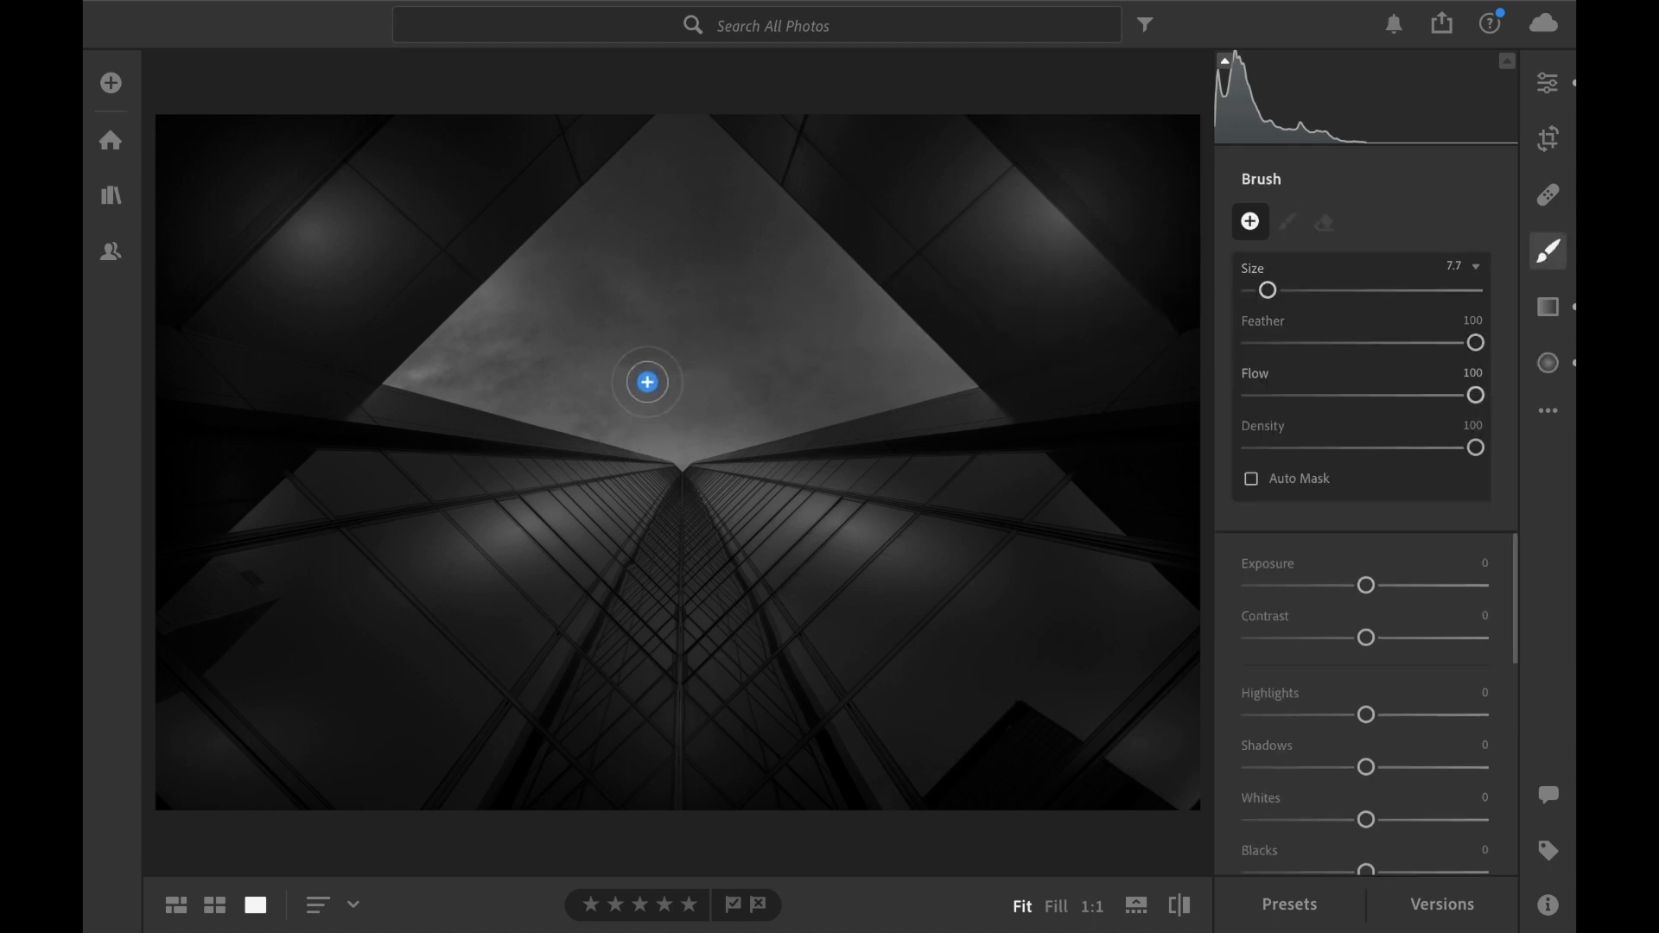
click(636, 356)
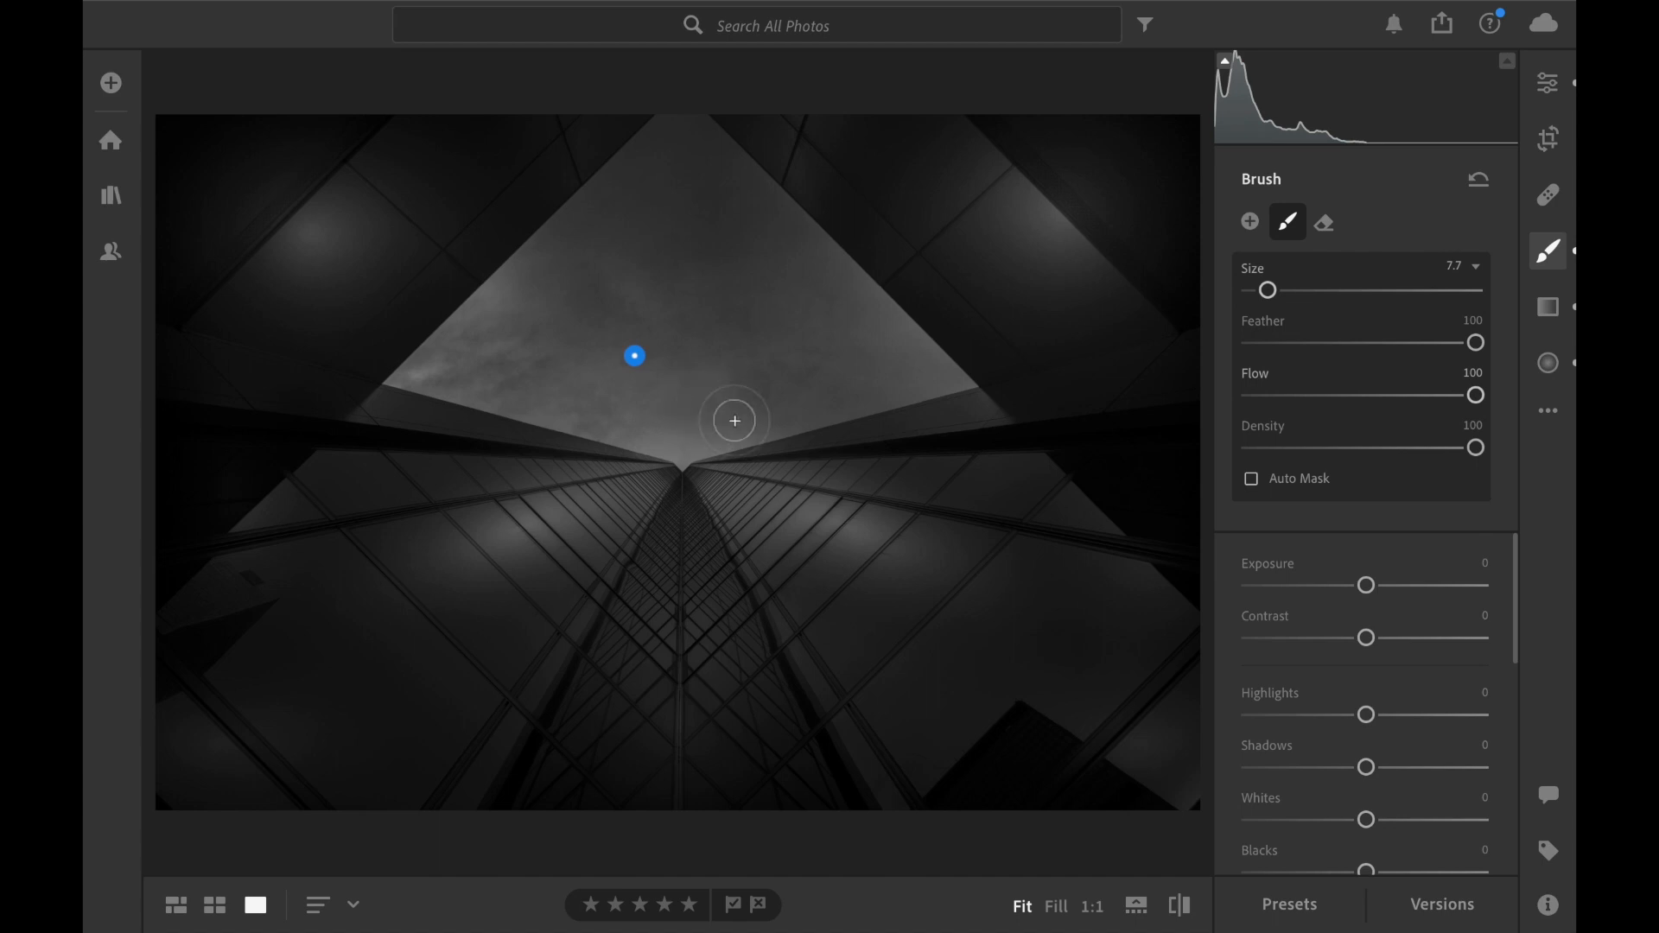
mouse_move(735, 421)
mouse_down()
mouse_move(943, 378)
mouse_move(682, 138)
mouse_move(634, 159)
mouse_move(422, 377)
mouse_move(553, 408)
mouse_up()
drag(748, 413, 765, 410)
mouse_move(665, 351)
mouse_down()
mouse_move(778, 302)
mouse_move(645, 259)
mouse_move(671, 375)
mouse_up()
Set the sky brush mask's Texture to +8 and Clarity to +23.
mouse_move(632, 358)
scroll(1348, 782, down, 3)
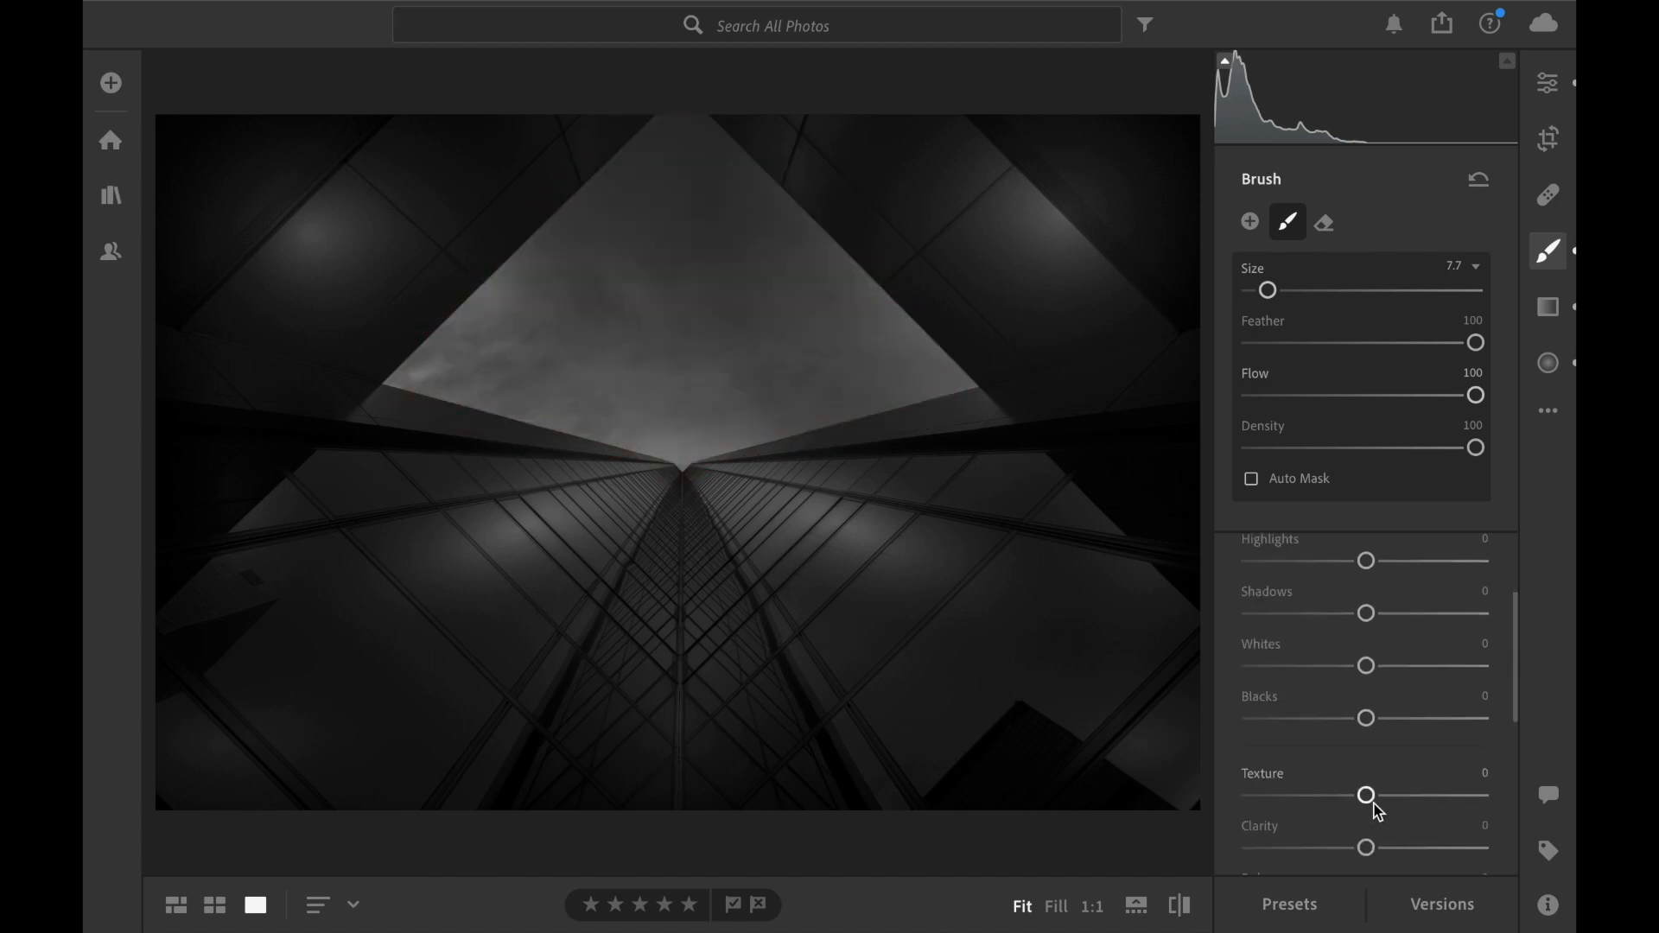
drag(1367, 796, 1406, 856)
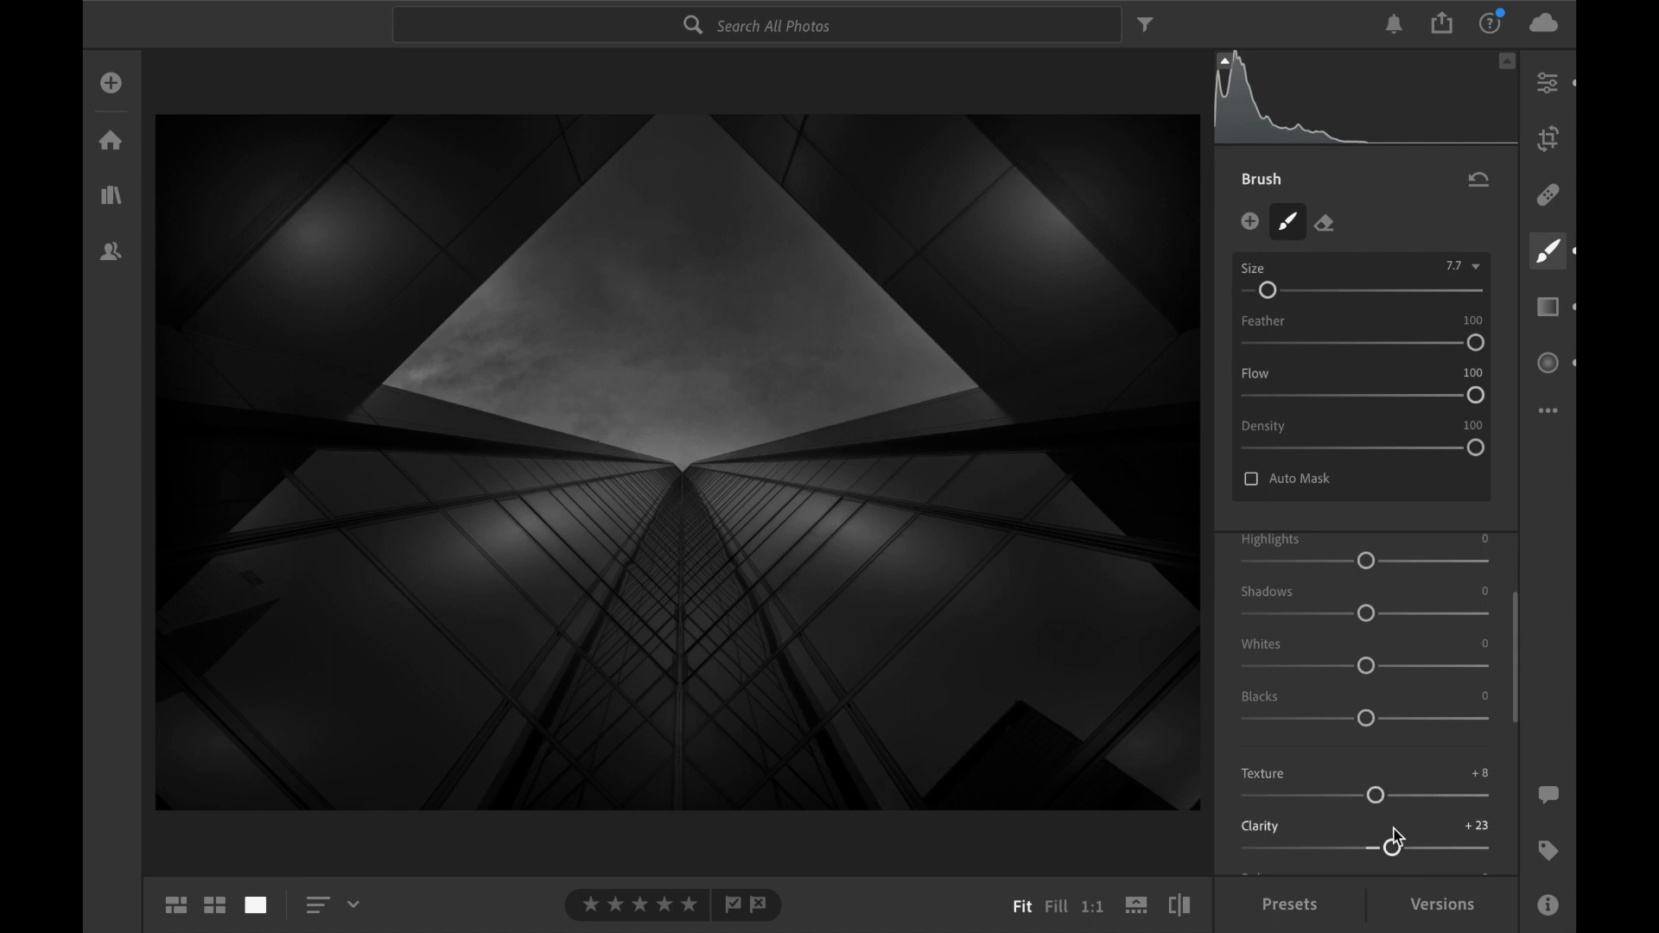
Set the whole photo's Clarity to +23 and Texture to +27 in the global effects.
click(1546, 91)
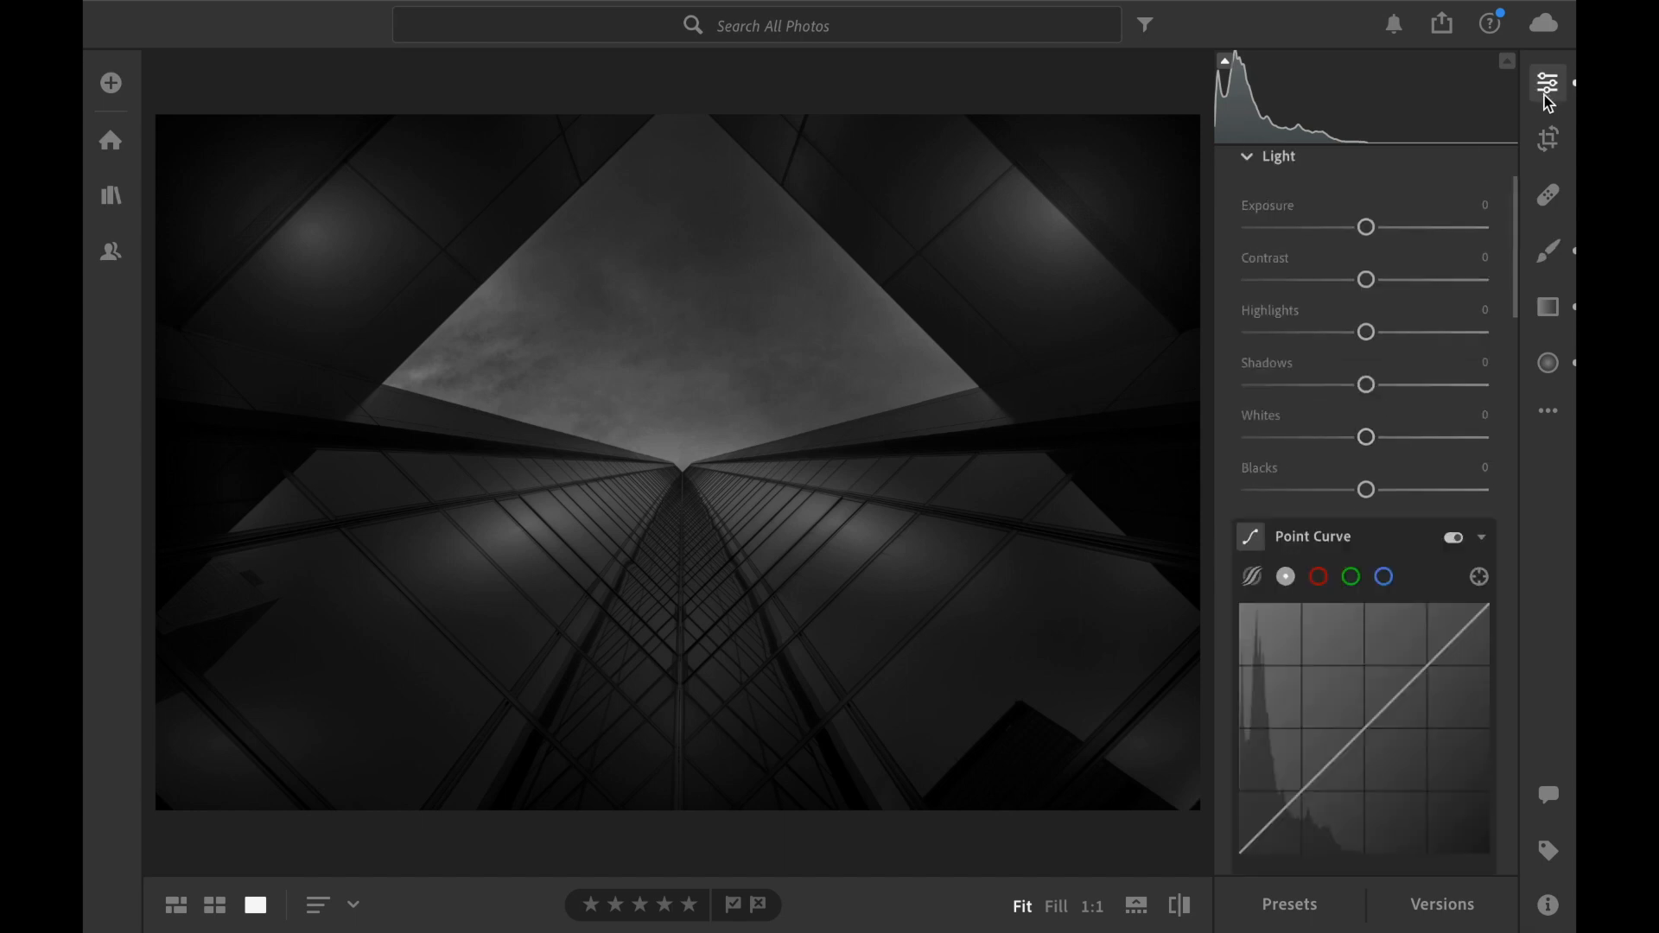
scroll(1482, 439, down, 15)
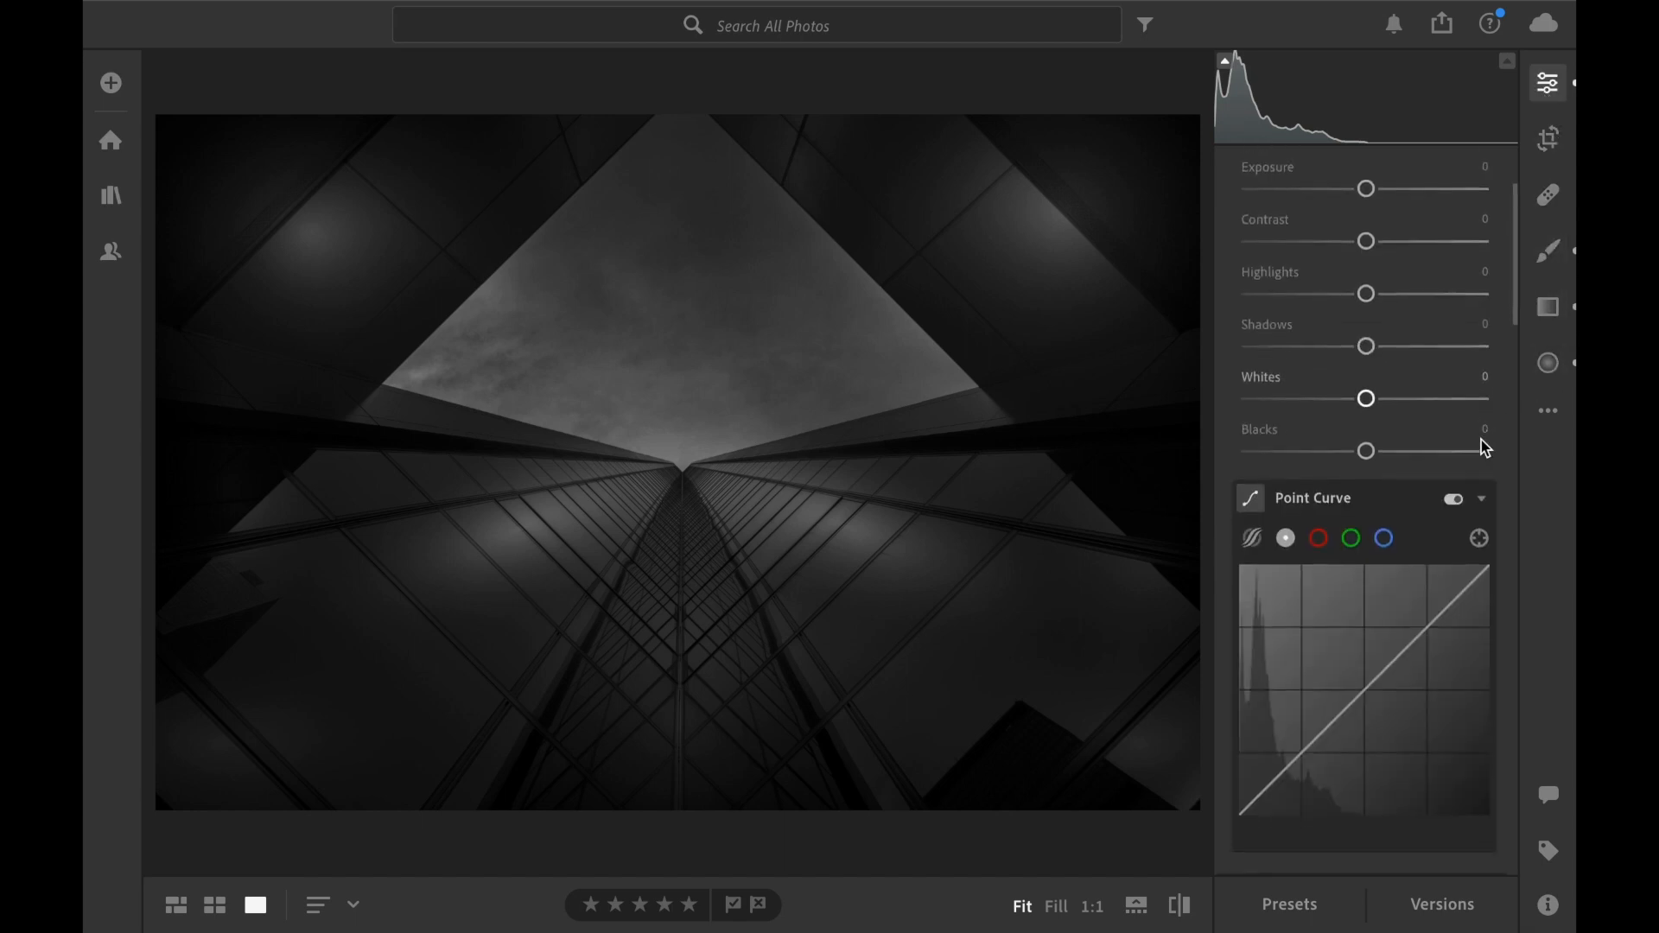
scroll(1428, 555, down, 4)
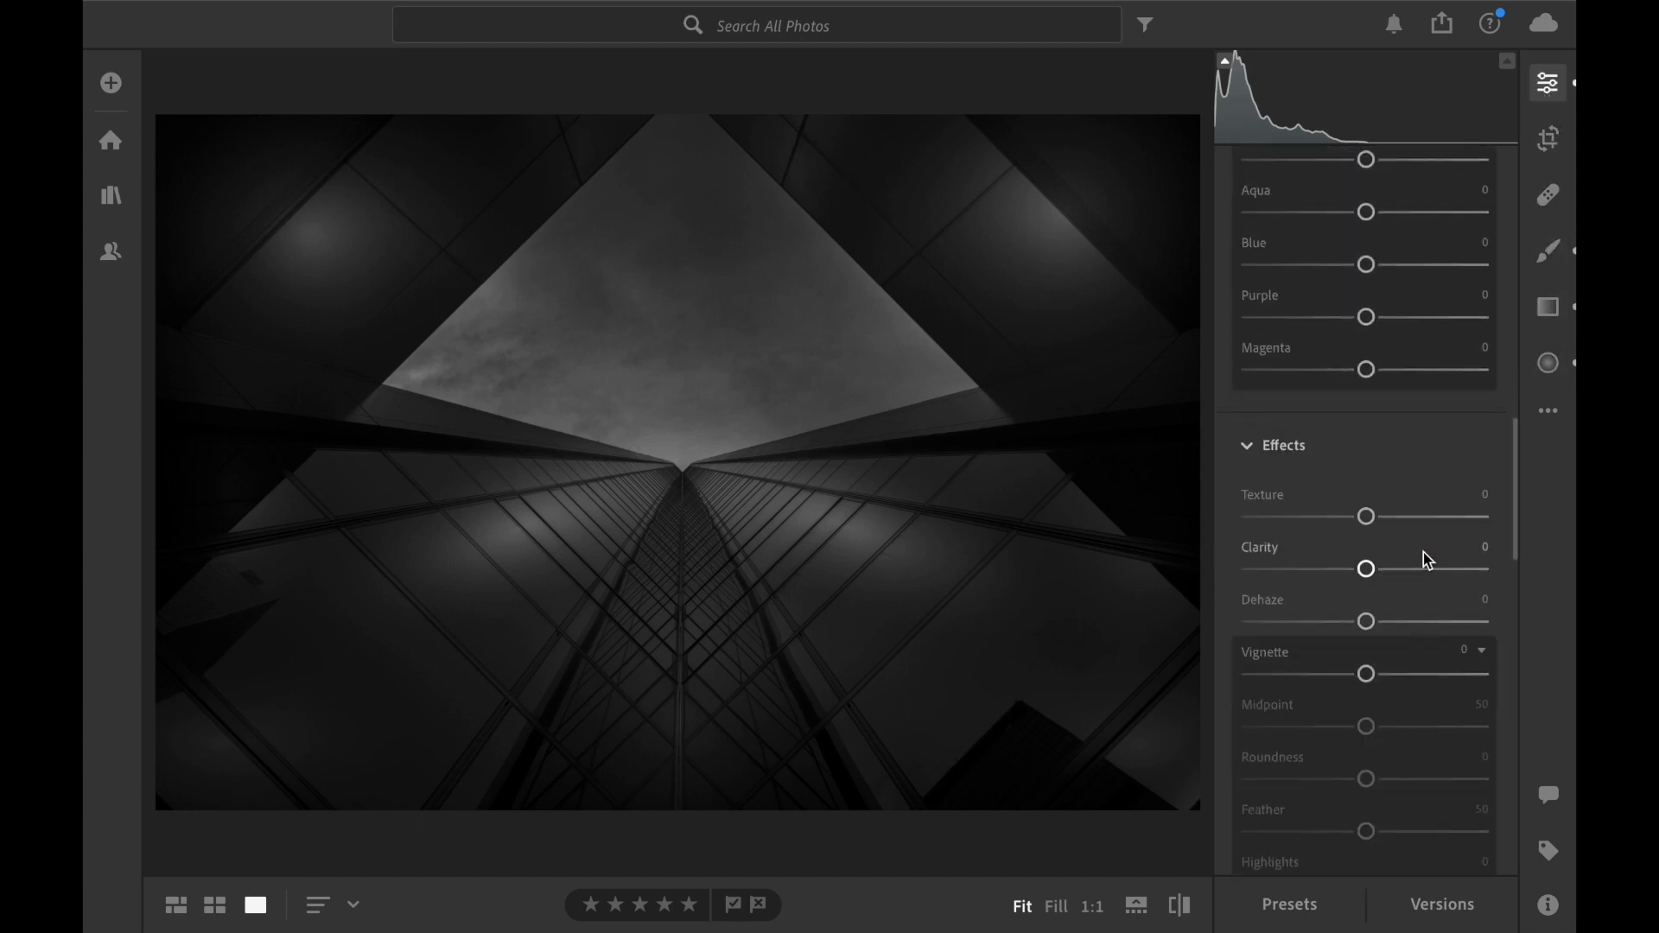
drag(1376, 578, 1404, 580)
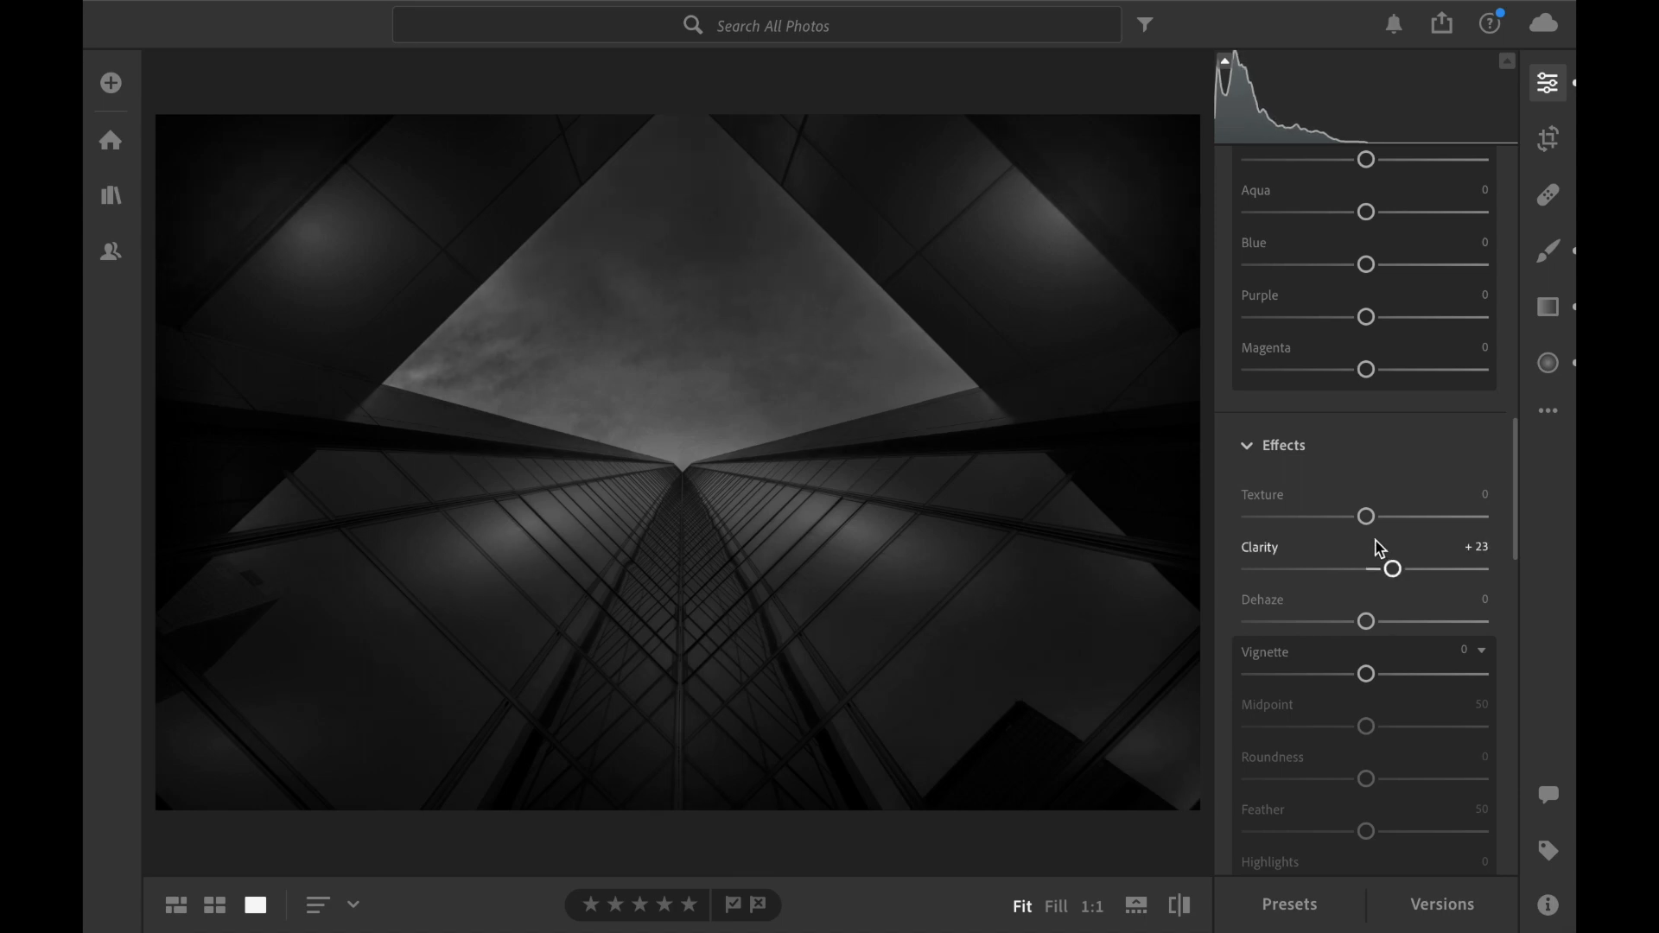
drag(1366, 517, 1415, 527)
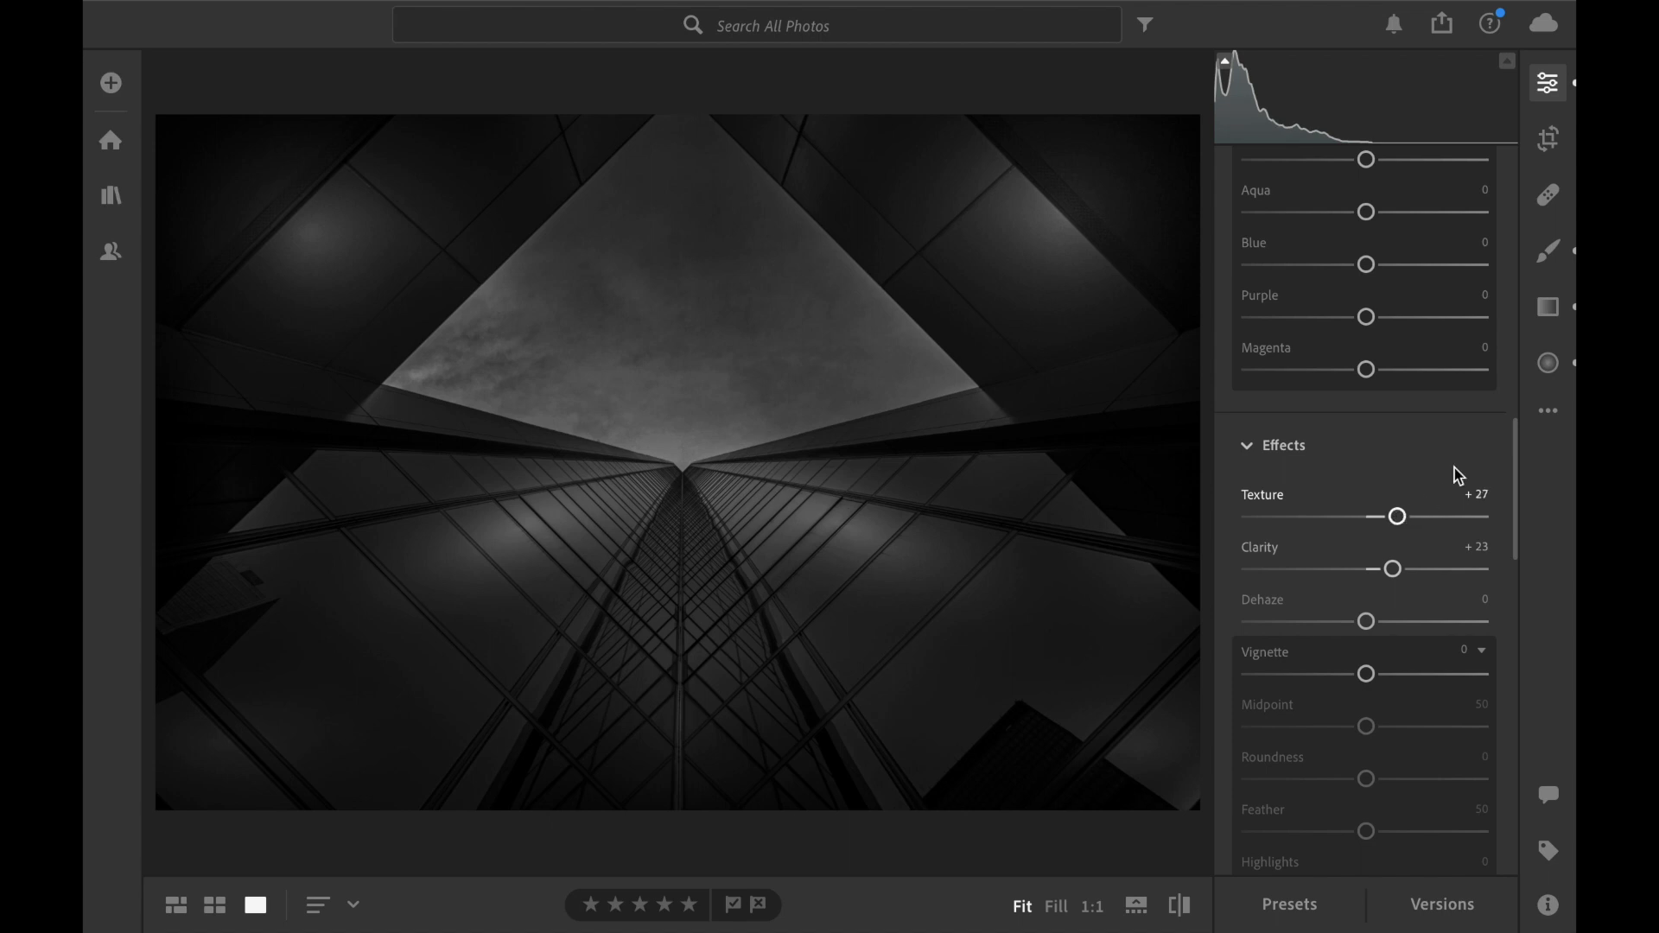
Delete the brush mask painted over the sky.
click(1549, 250)
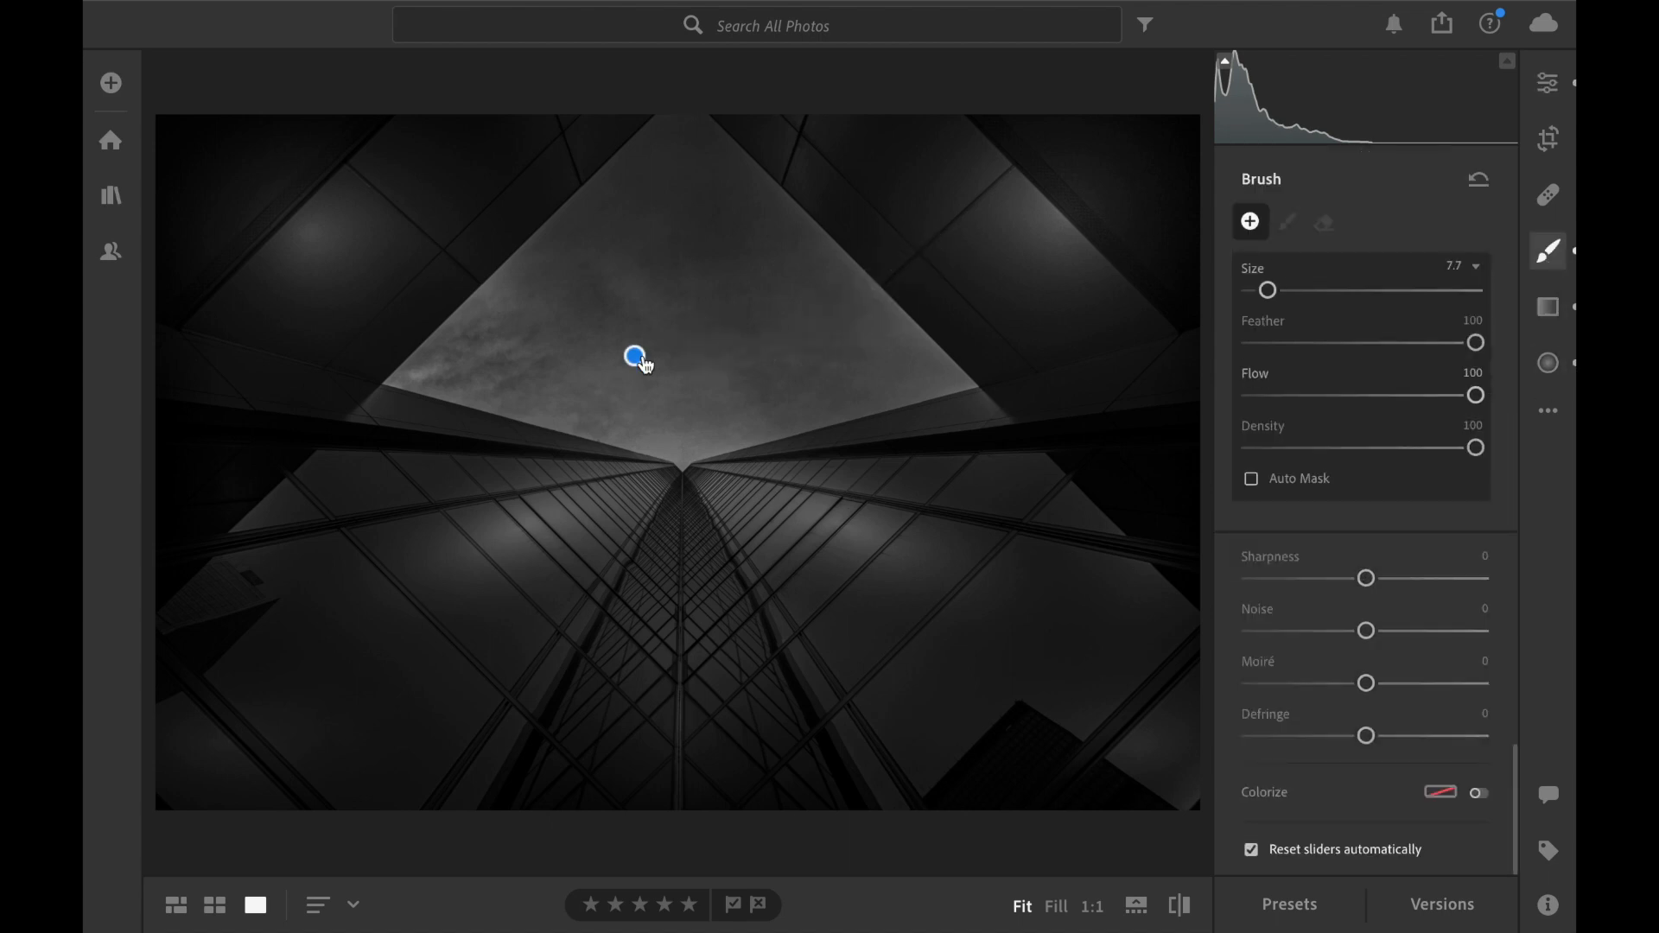
click(637, 357)
click(640, 356)
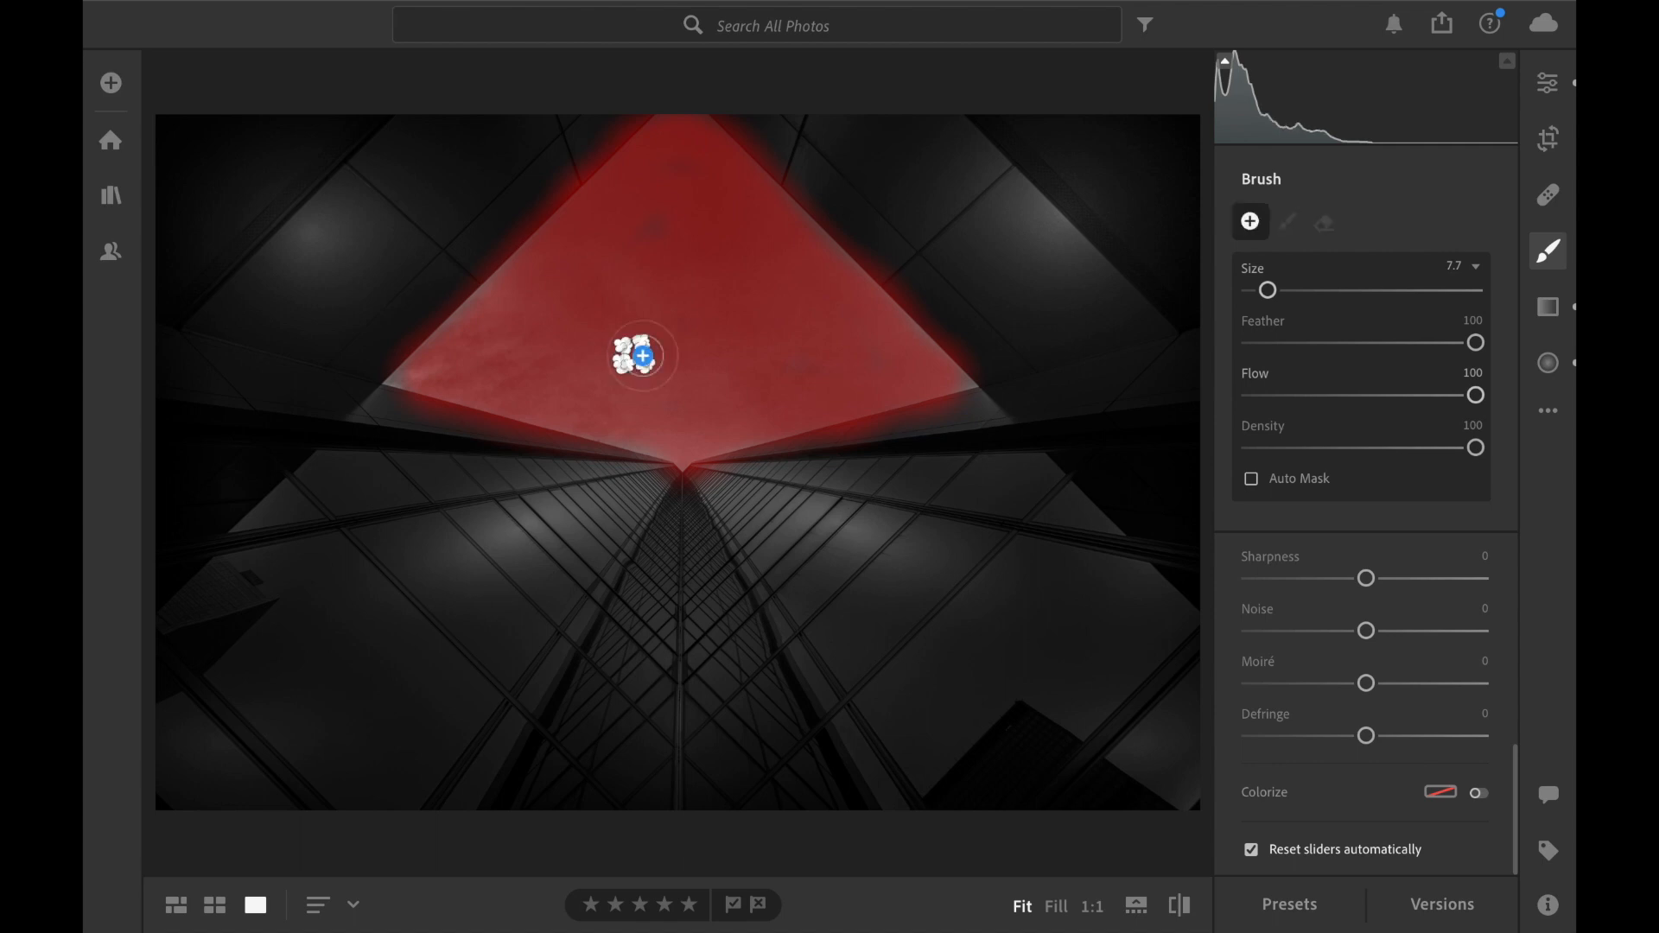
Set Blue to +7 in the photo's B&W Mixer.
click(1549, 83)
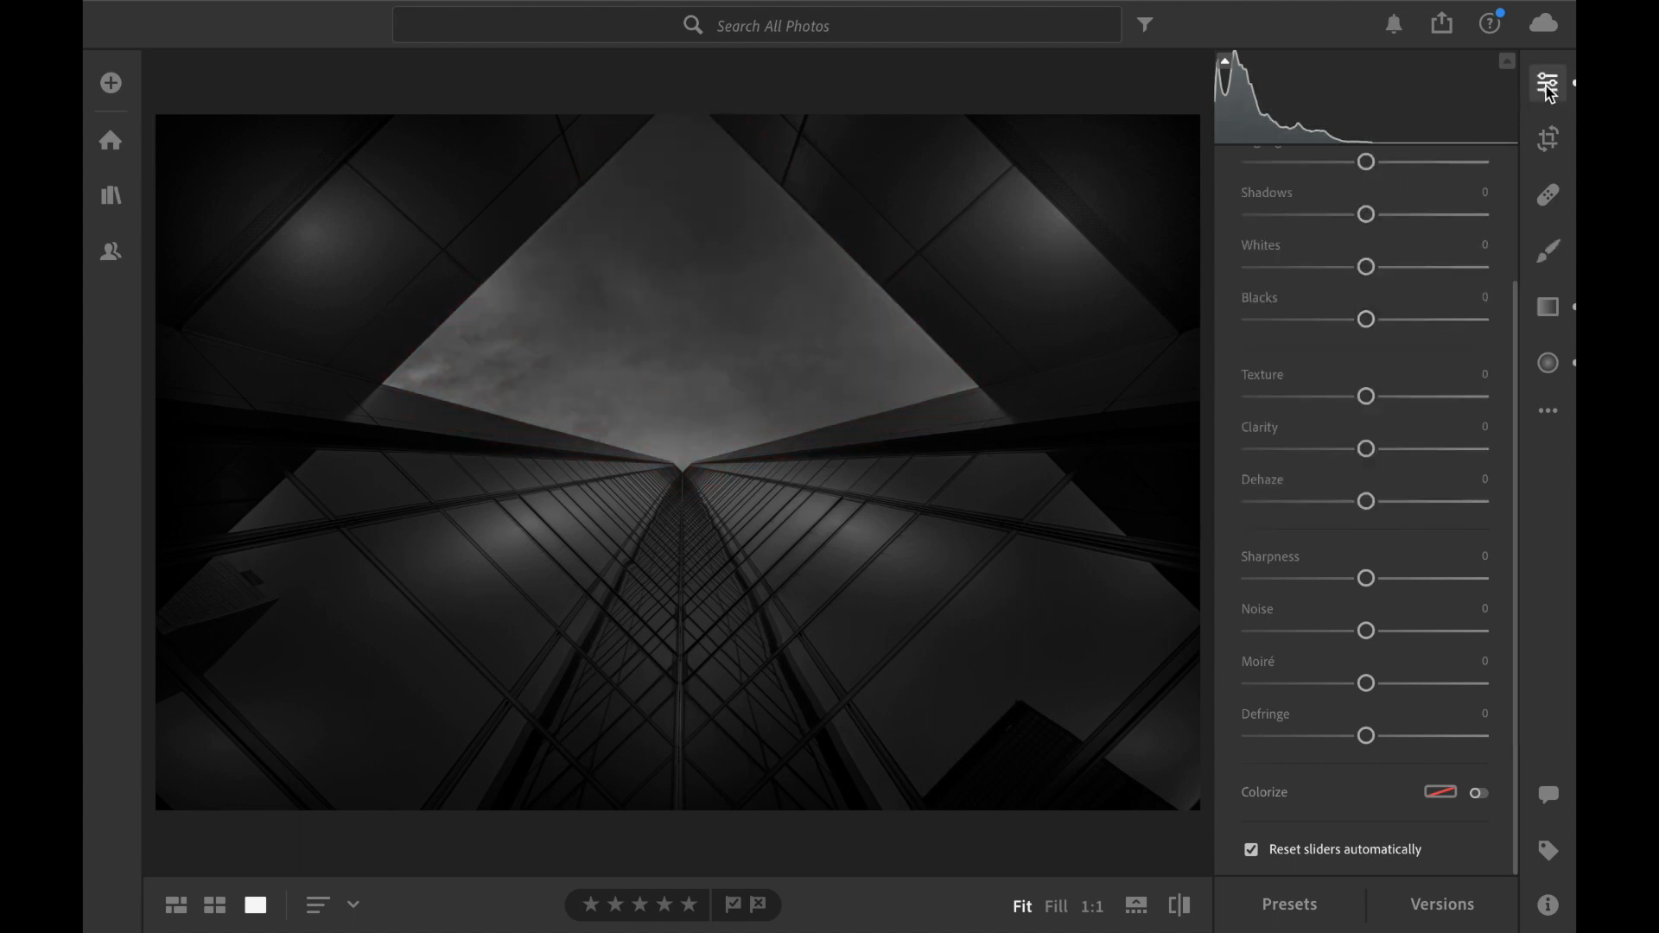
scroll(1448, 349, up, 10)
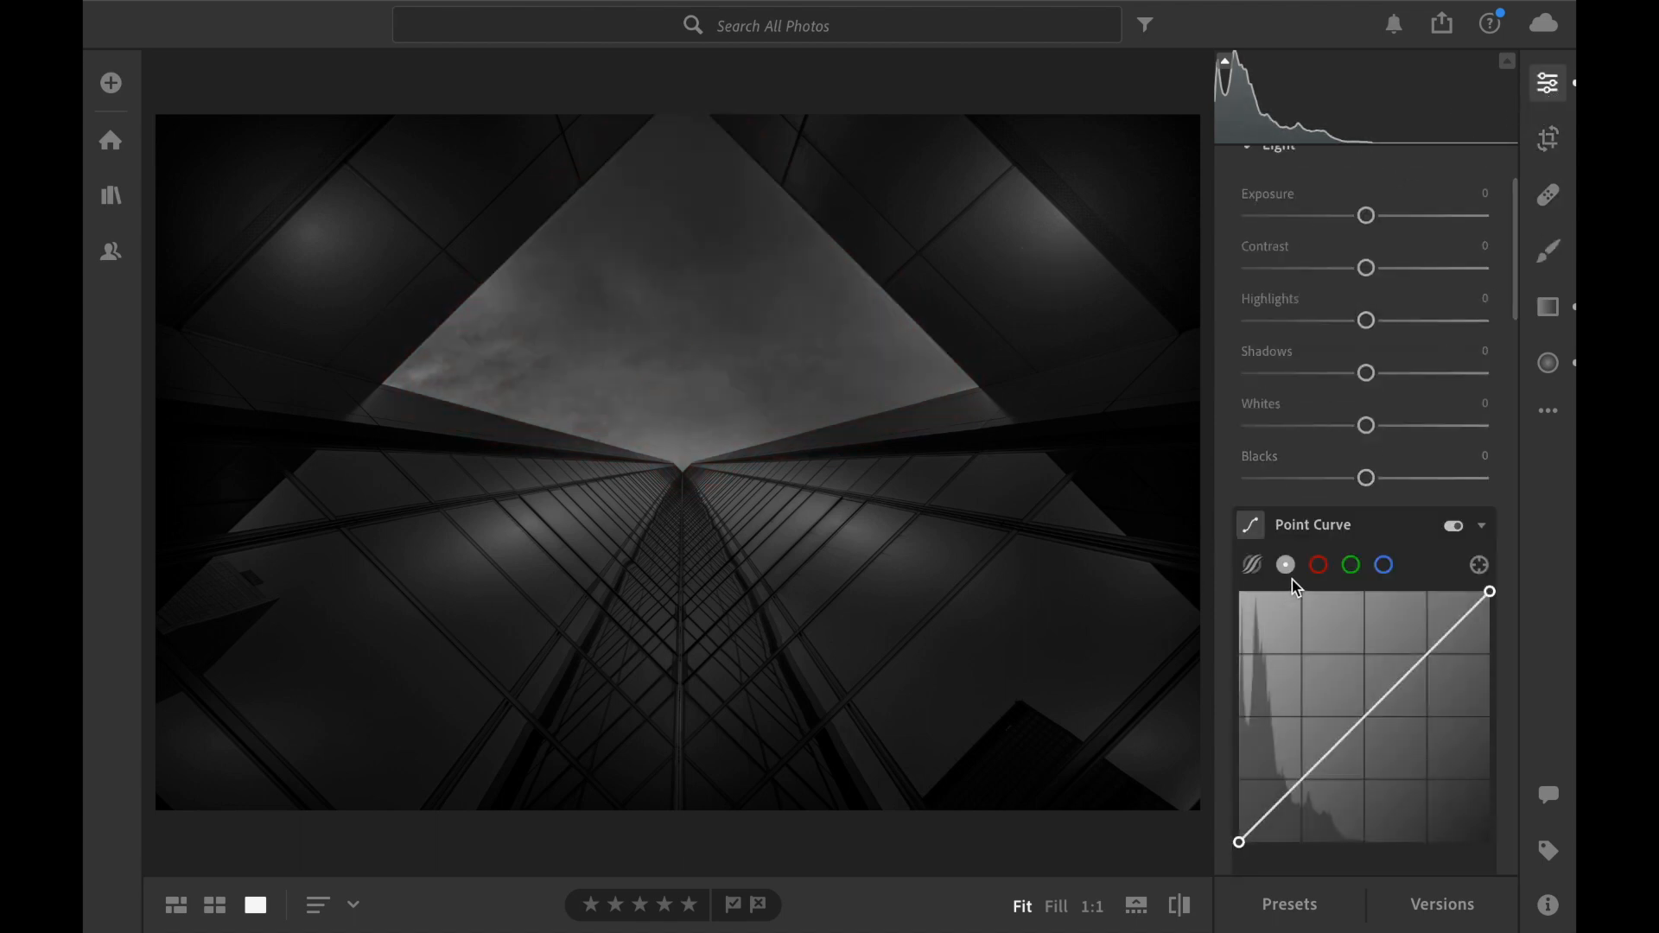
scroll(1293, 579, down, 3)
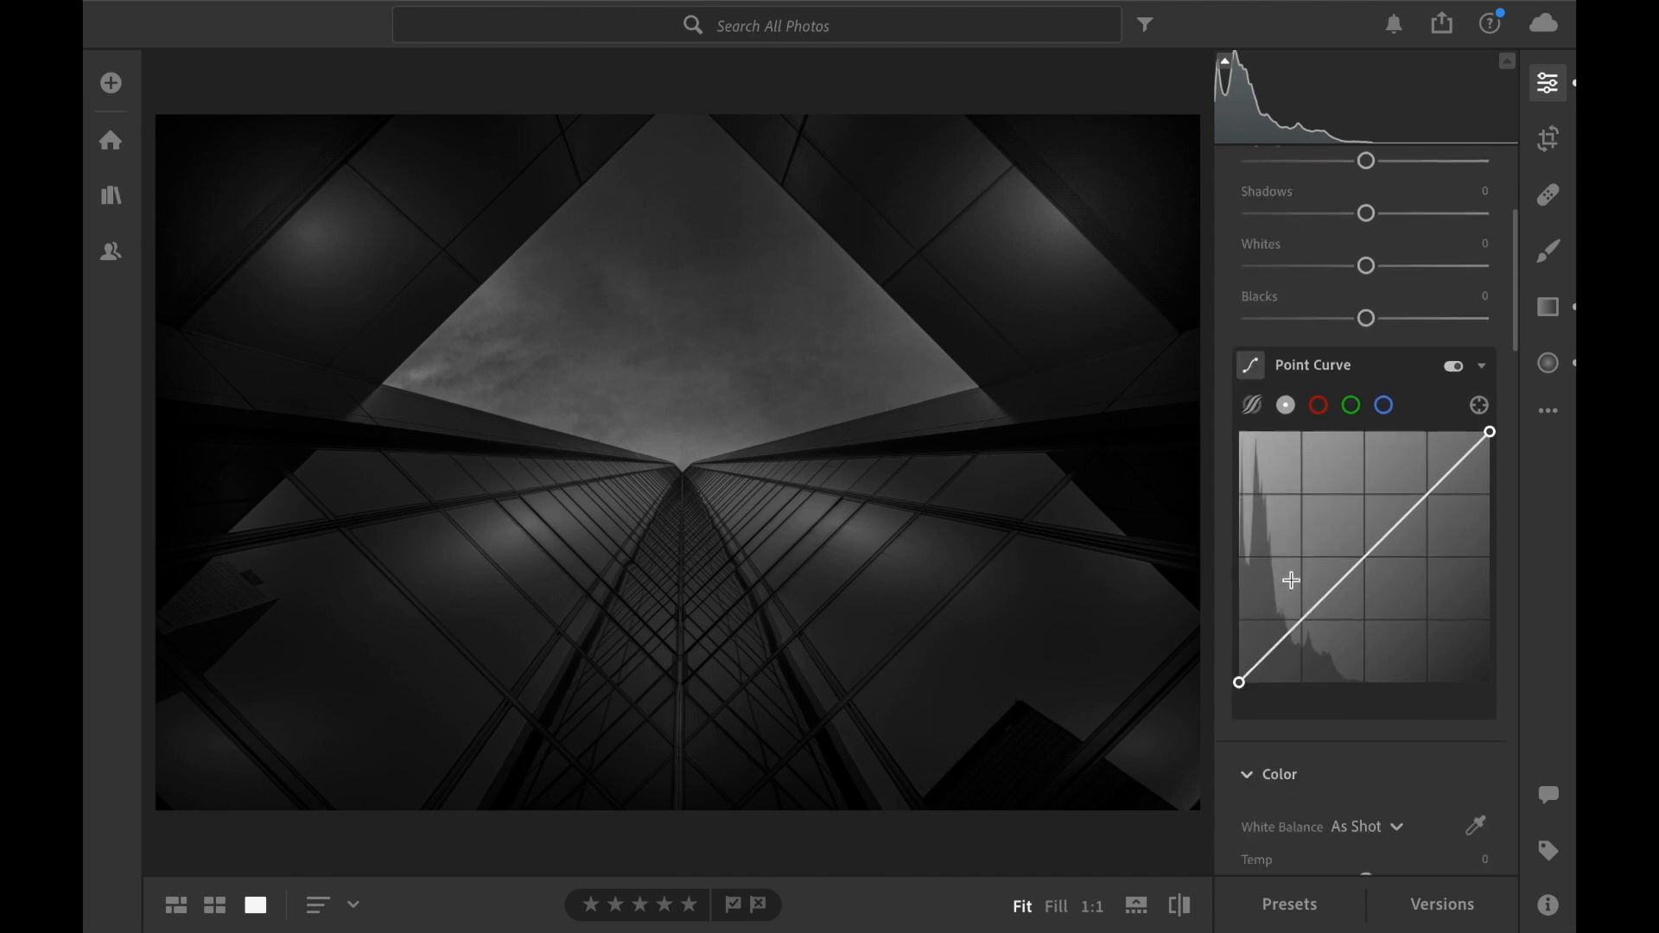
scroll(1293, 579, down, 3)
scroll(1299, 585, down, 3)
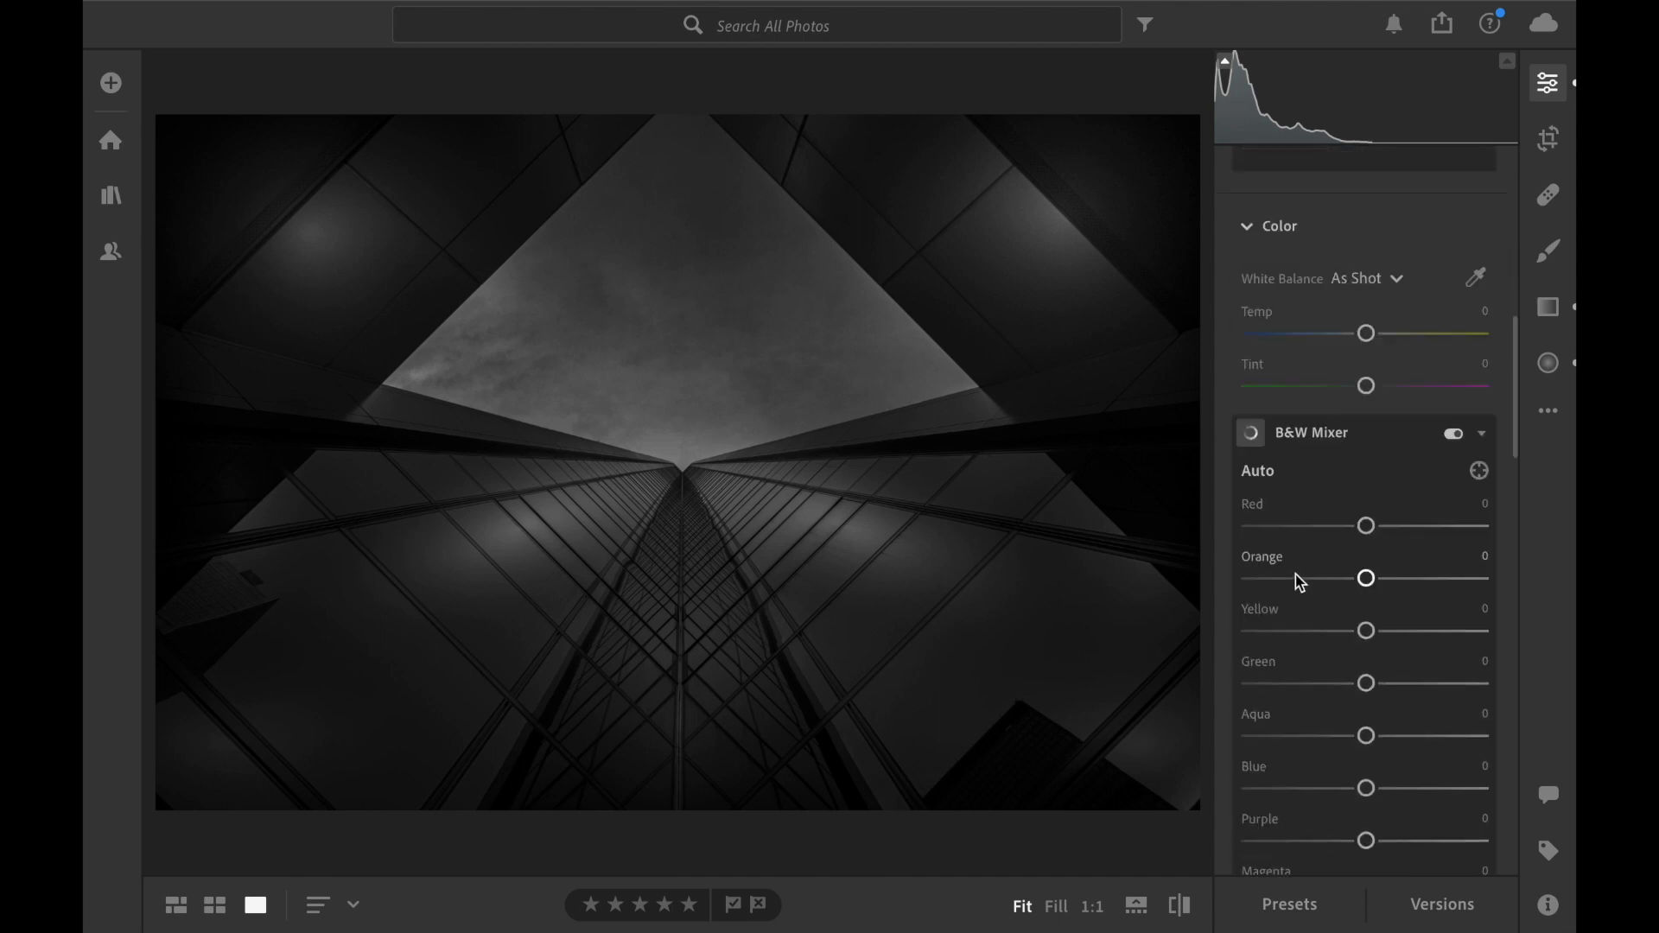
scroll(1296, 574, up, 2)
scroll(1322, 579, down, 1)
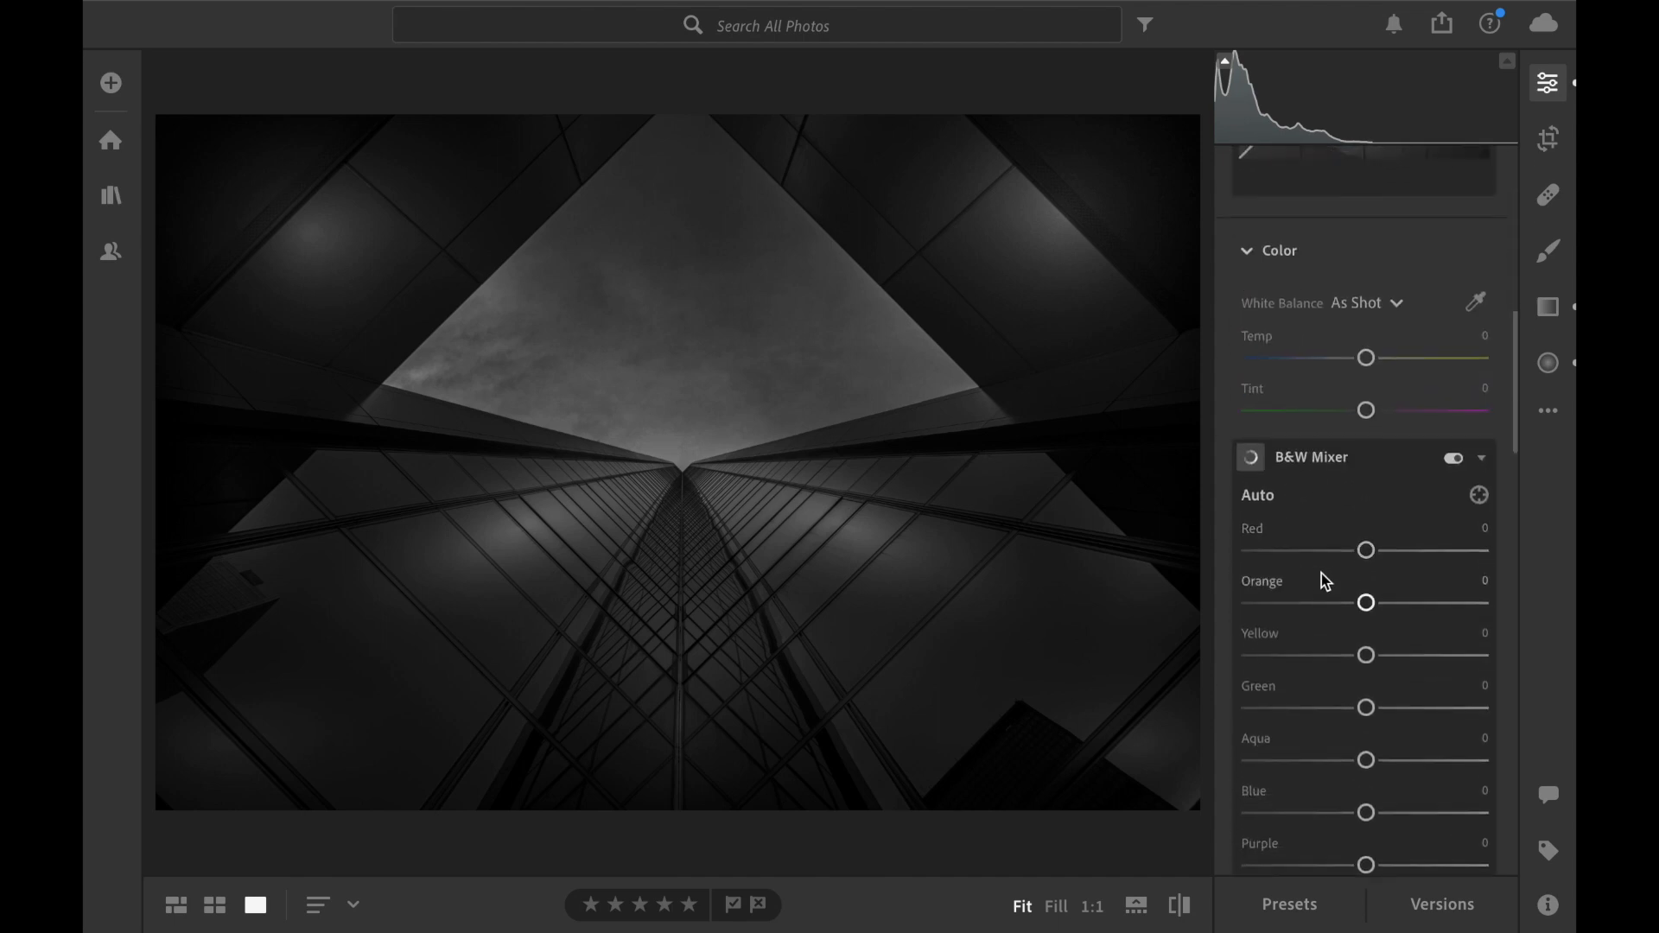
scroll(1365, 557, down, 1)
scroll(1370, 562, down, 1)
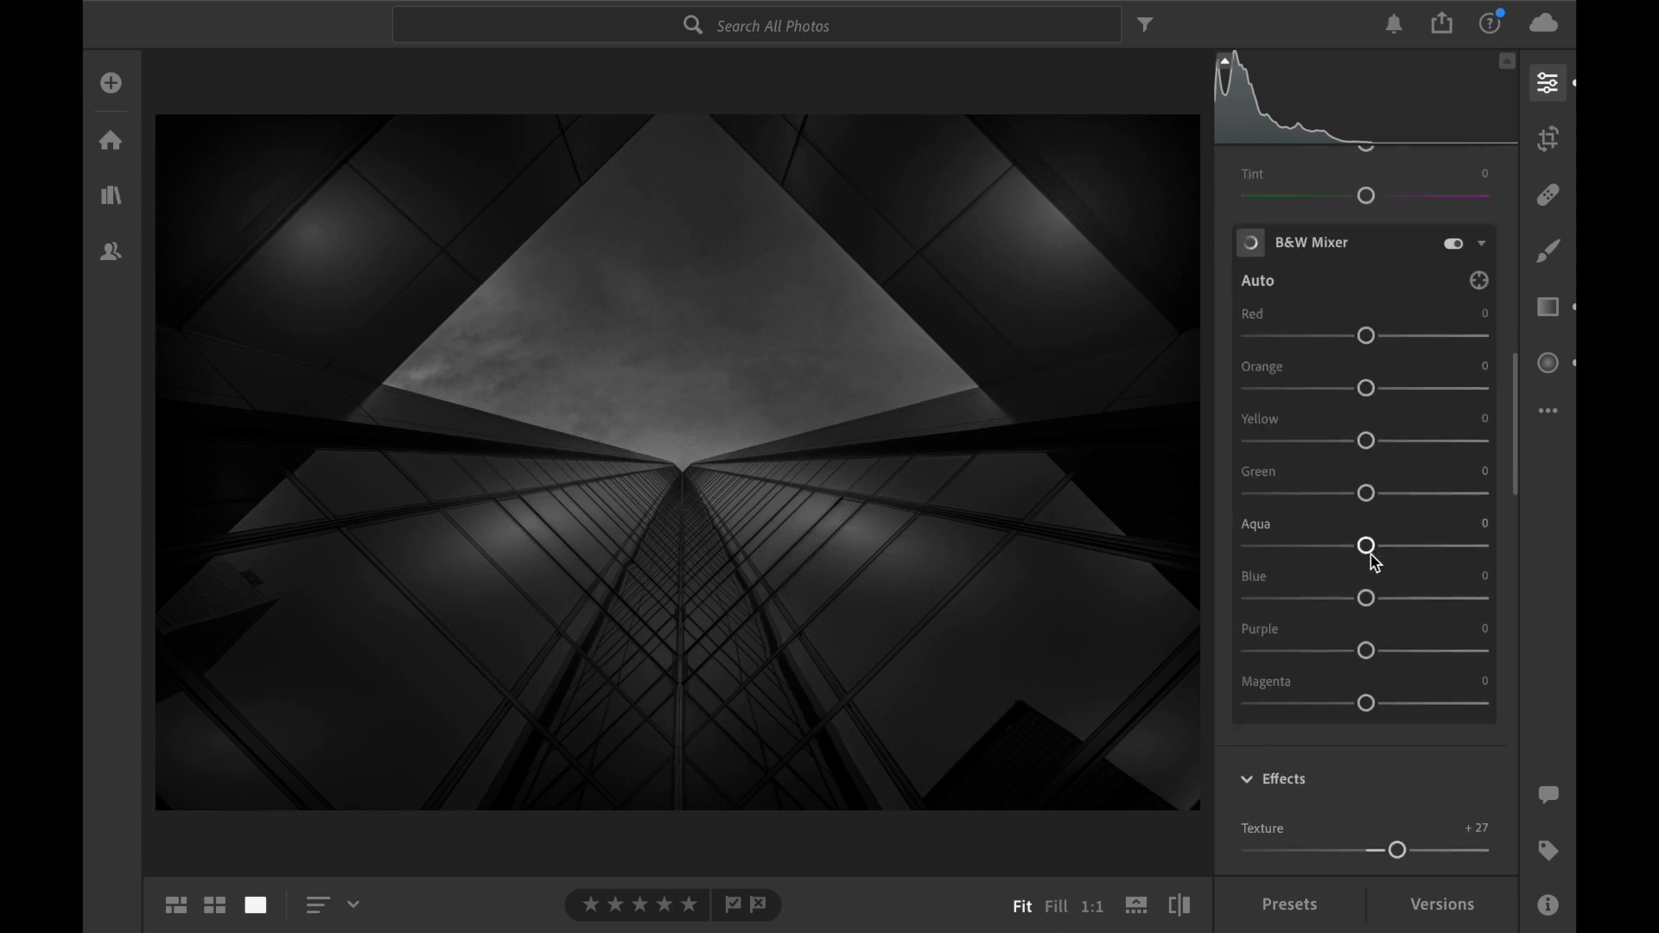
mouse_move(1366, 598)
mouse_down()
mouse_move(1341, 599)
mouse_move(1374, 599)
mouse_up()
click(1389, 597)
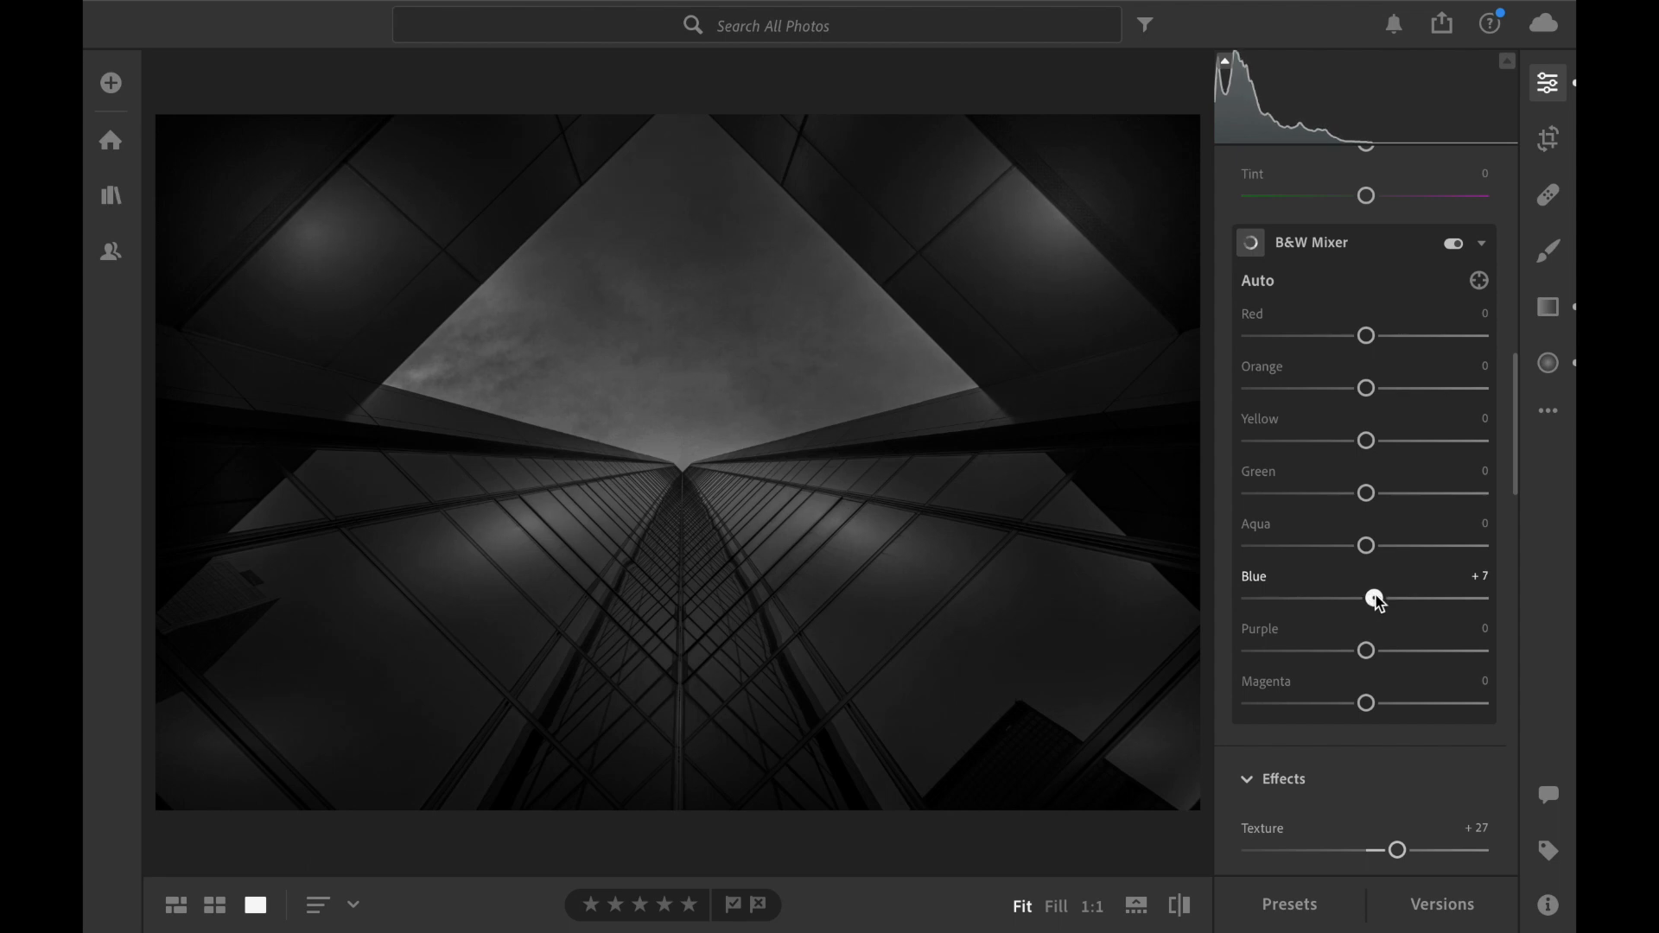
Compare the edited black-and-white photo with the original colour version and return to the edited view.
scroll(1411, 540, up, 10)
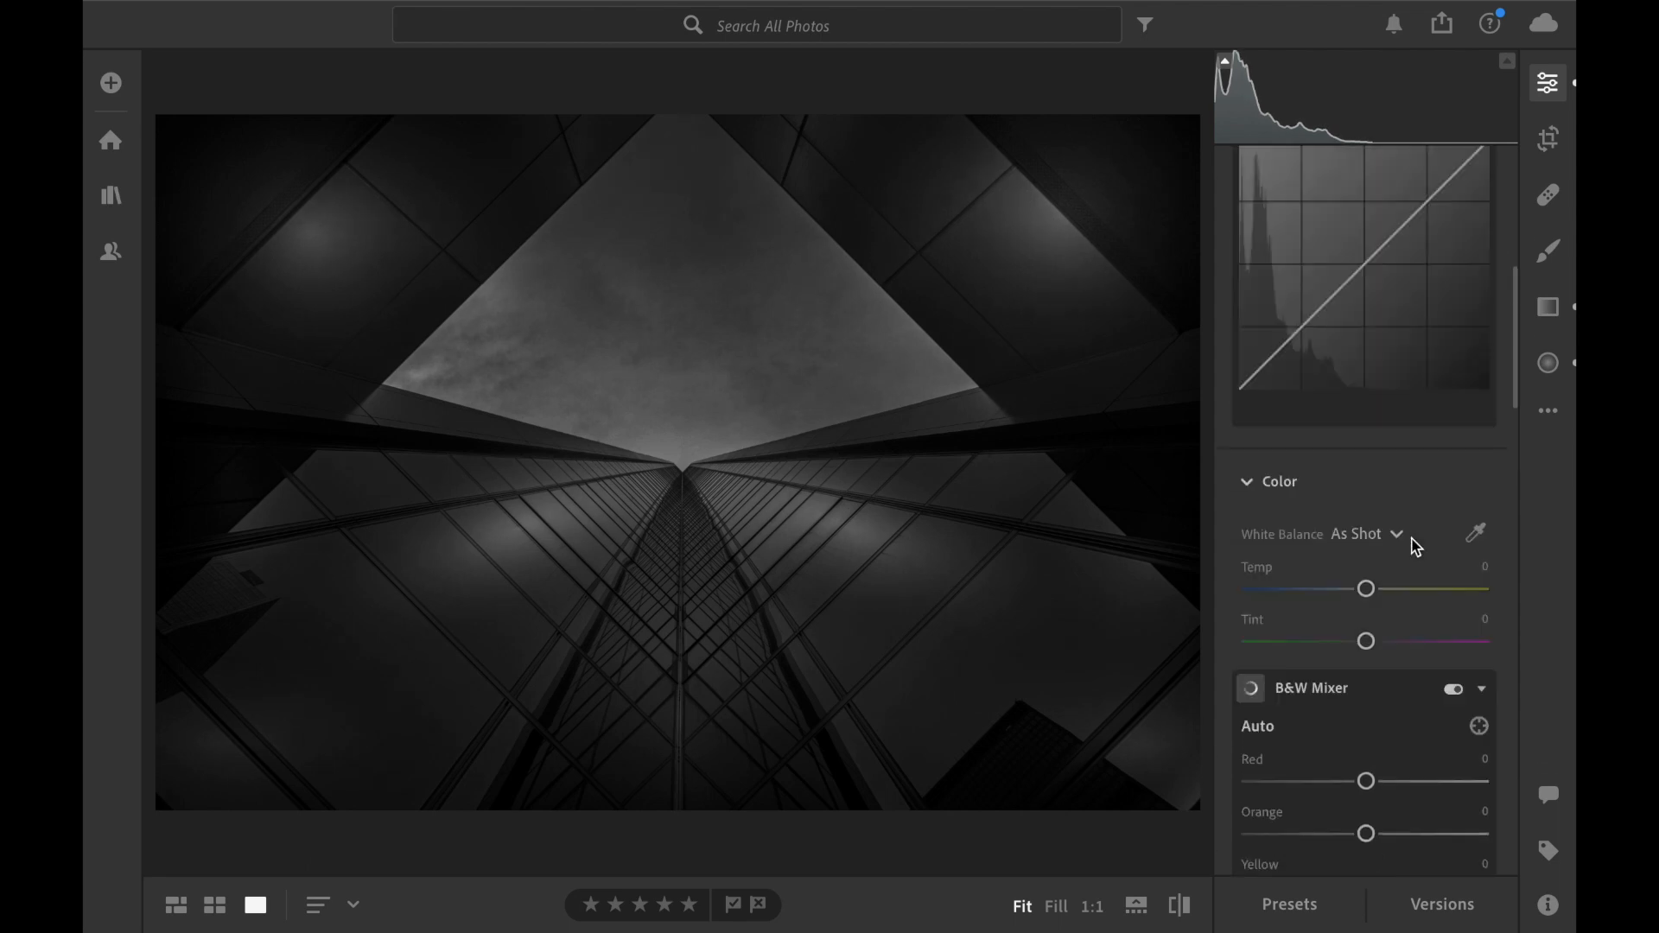
scroll(1411, 540, up, 5)
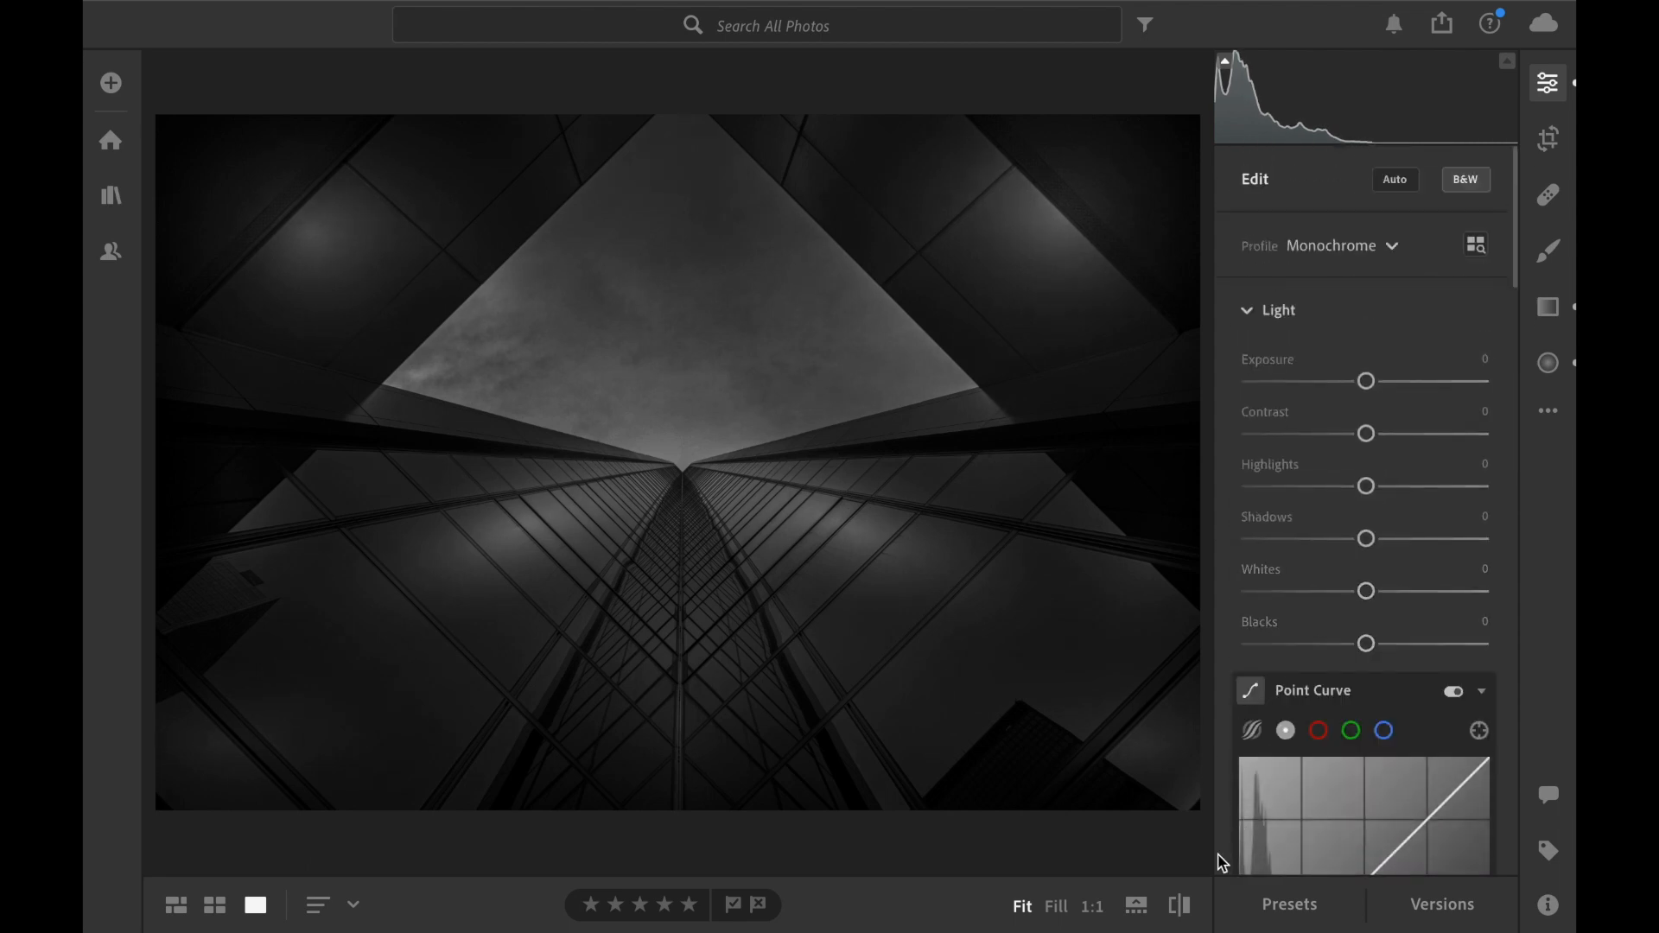
click(1183, 907)
click(1182, 908)
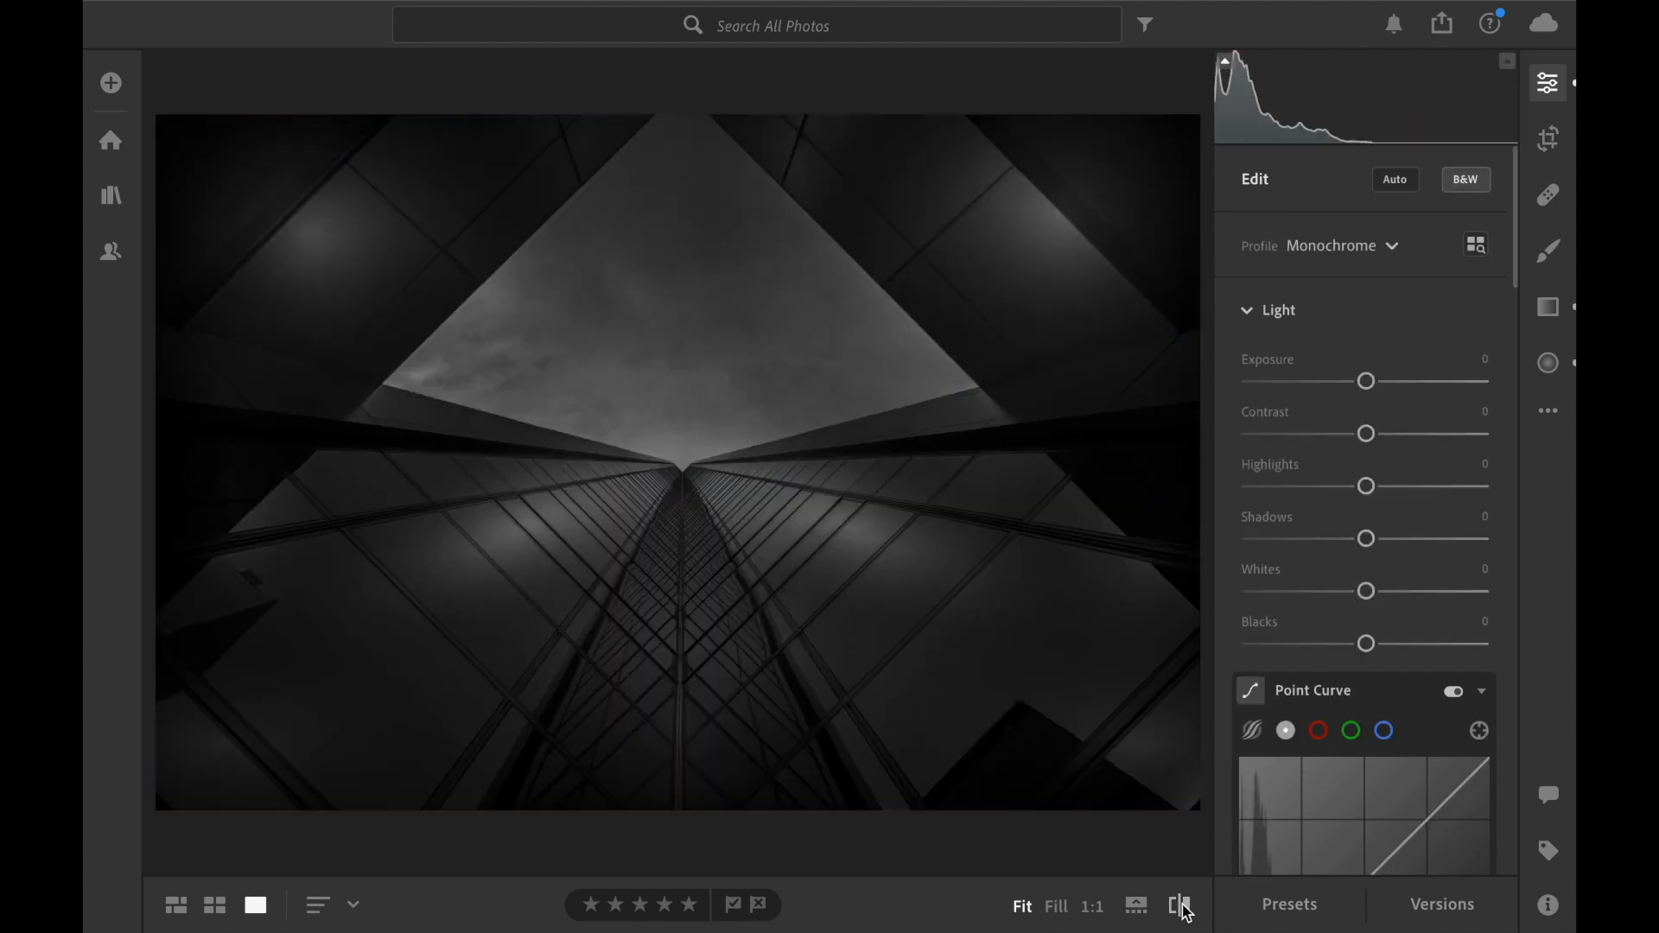
click(1182, 907)
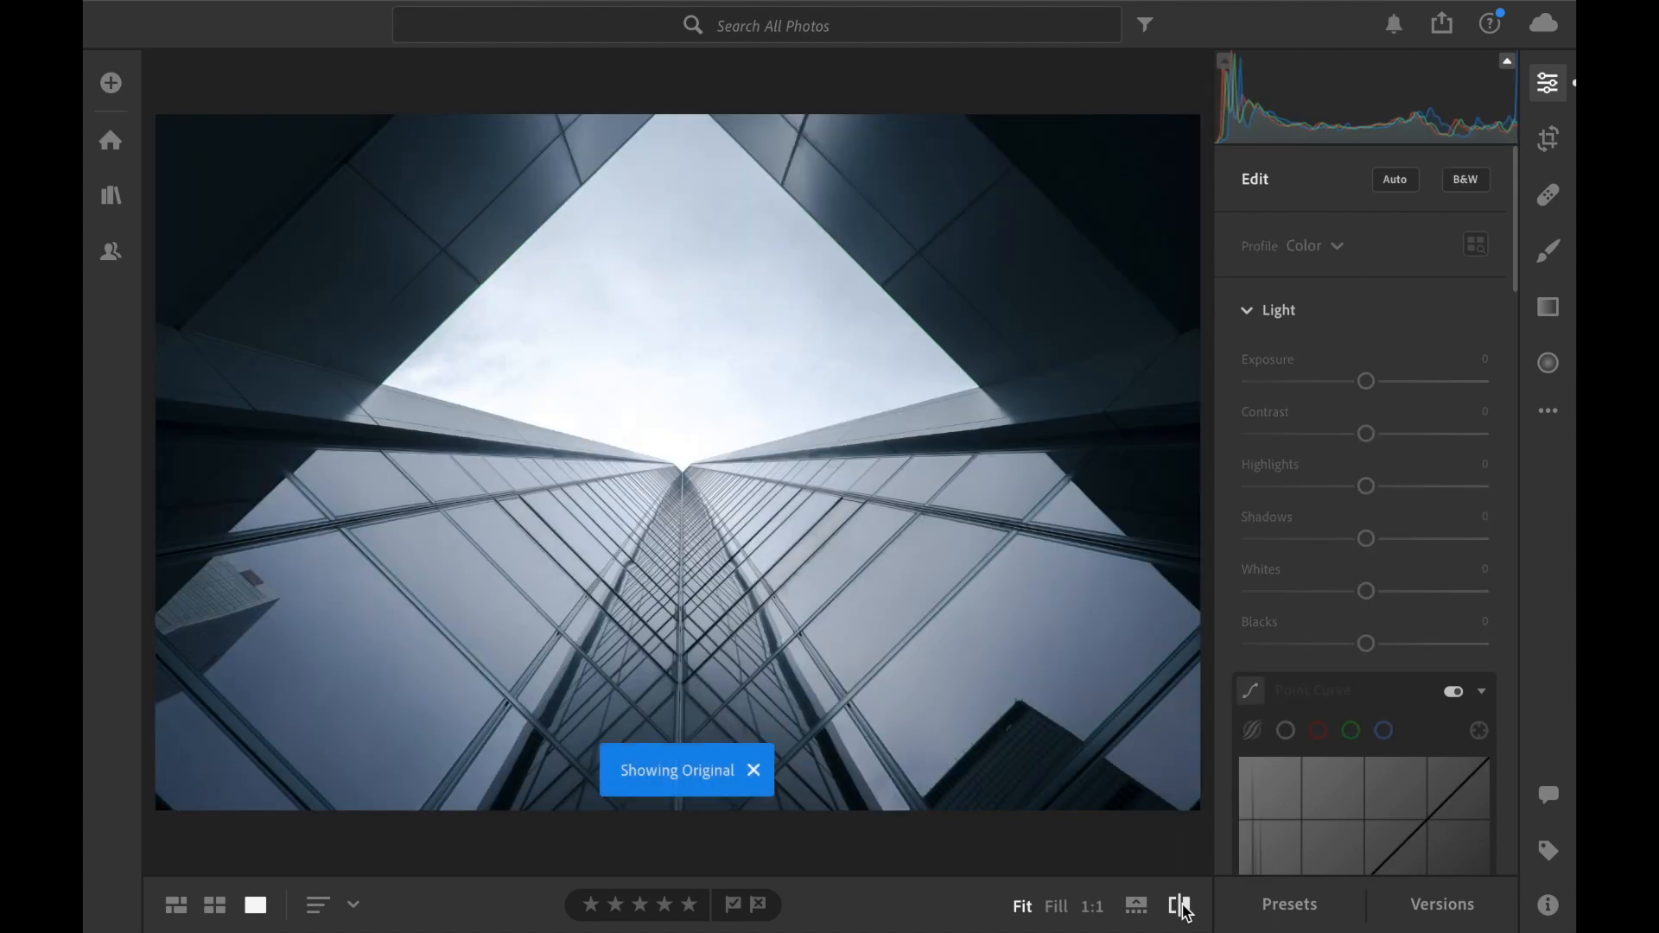
click(1183, 908)
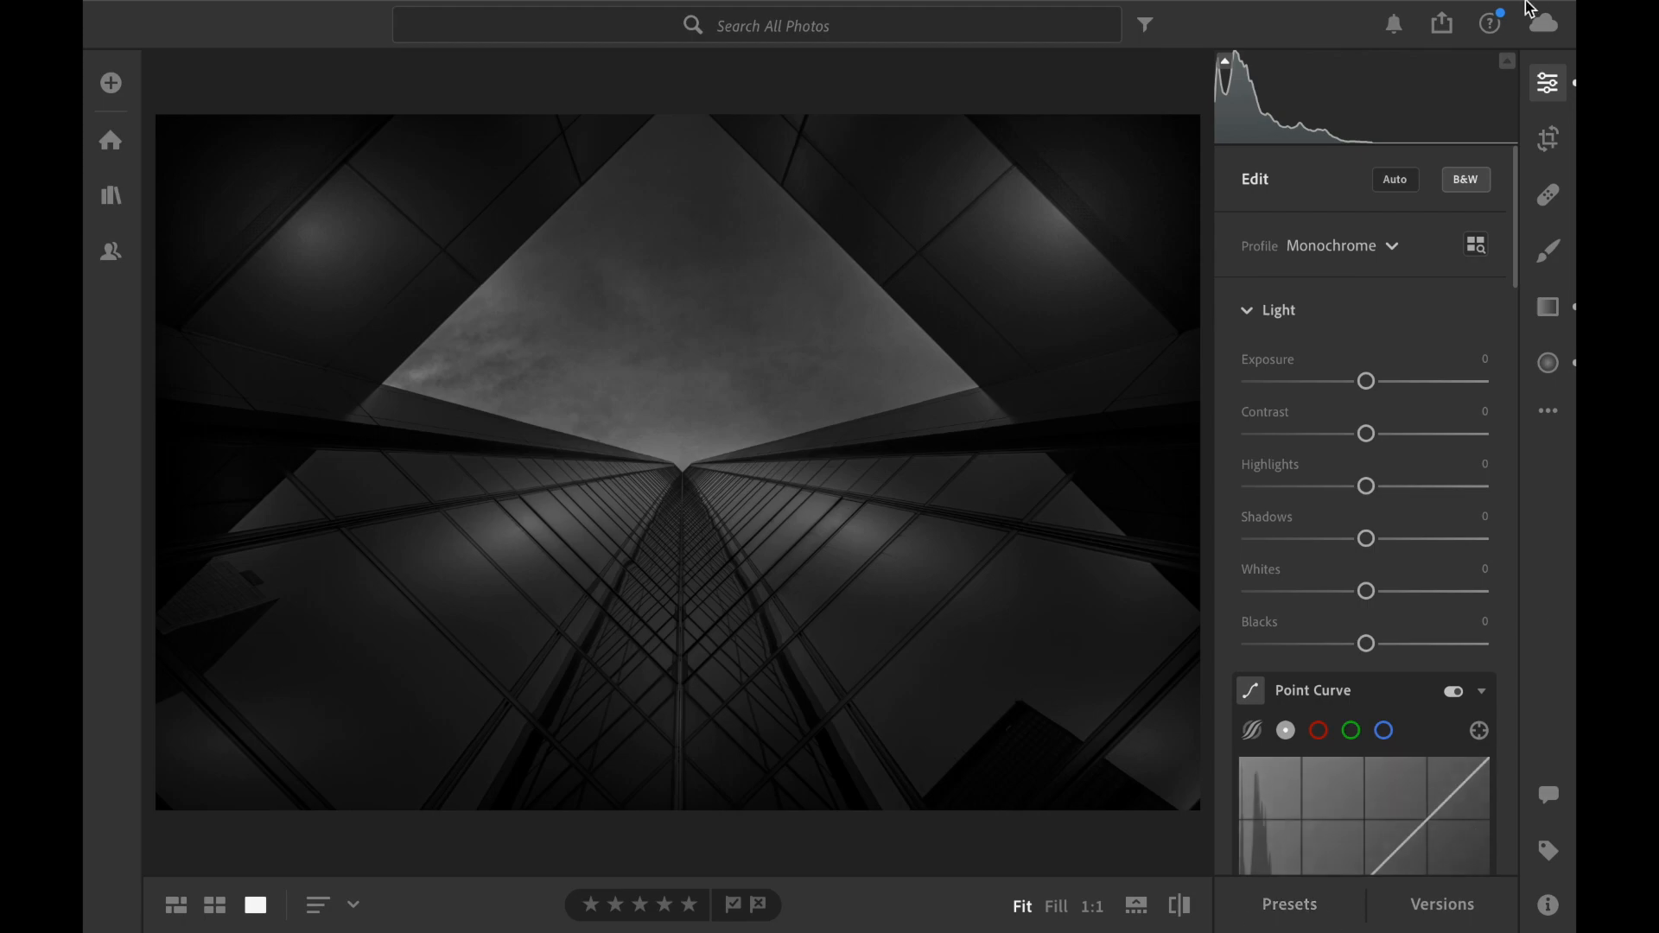
mouse_move(1159, 8)
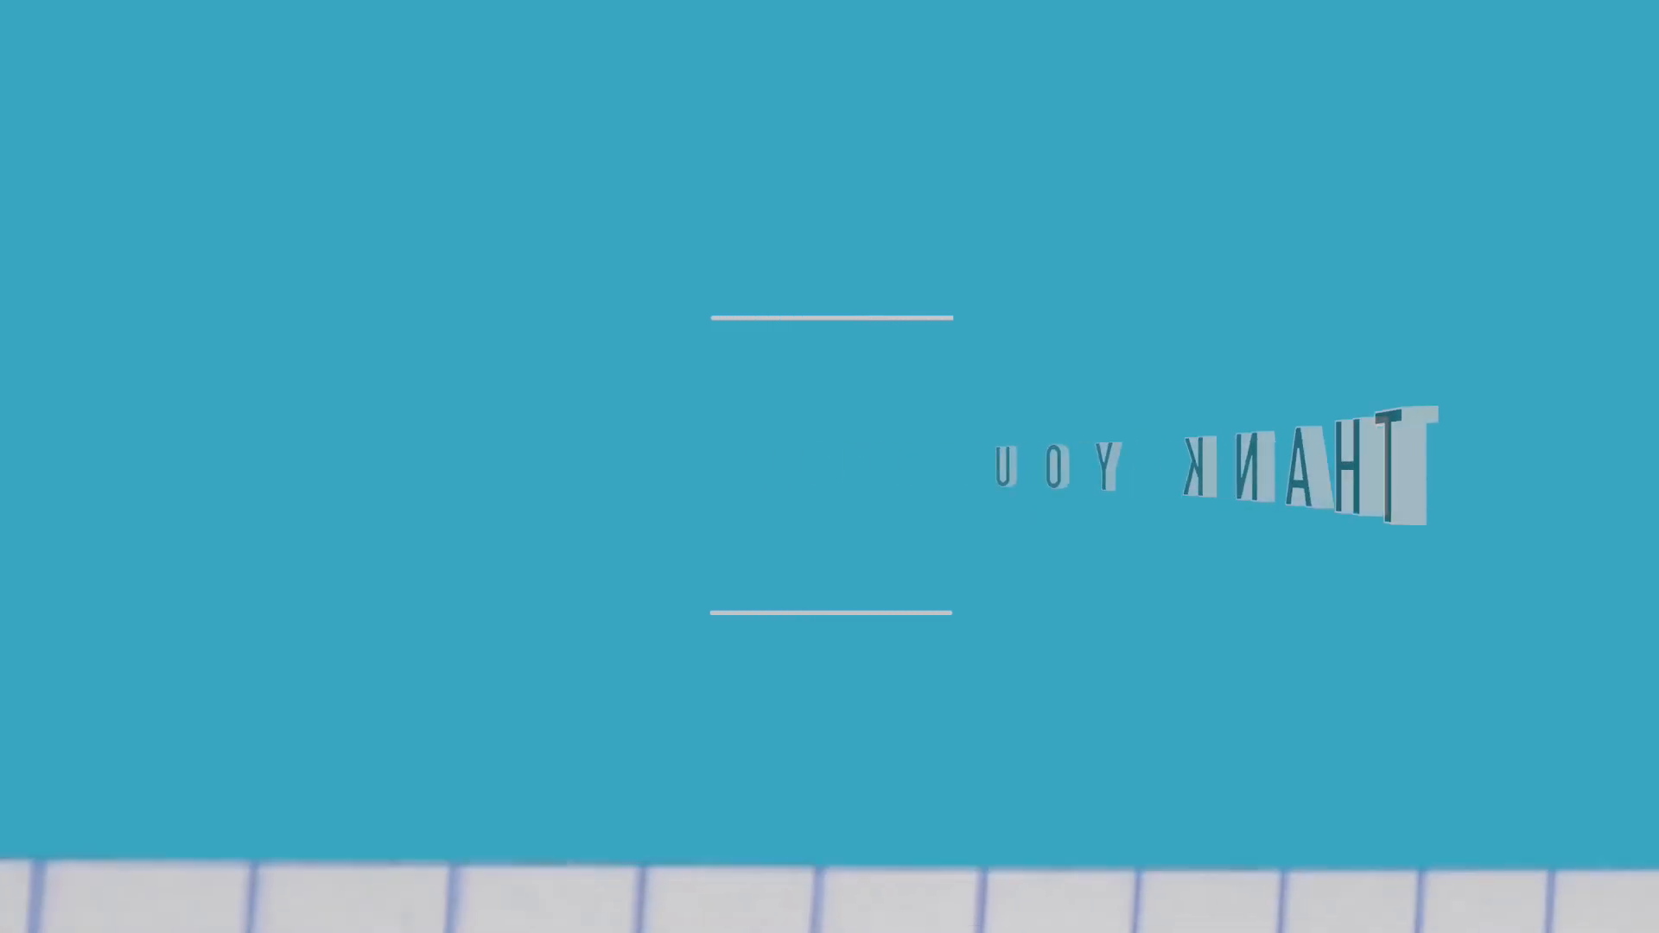